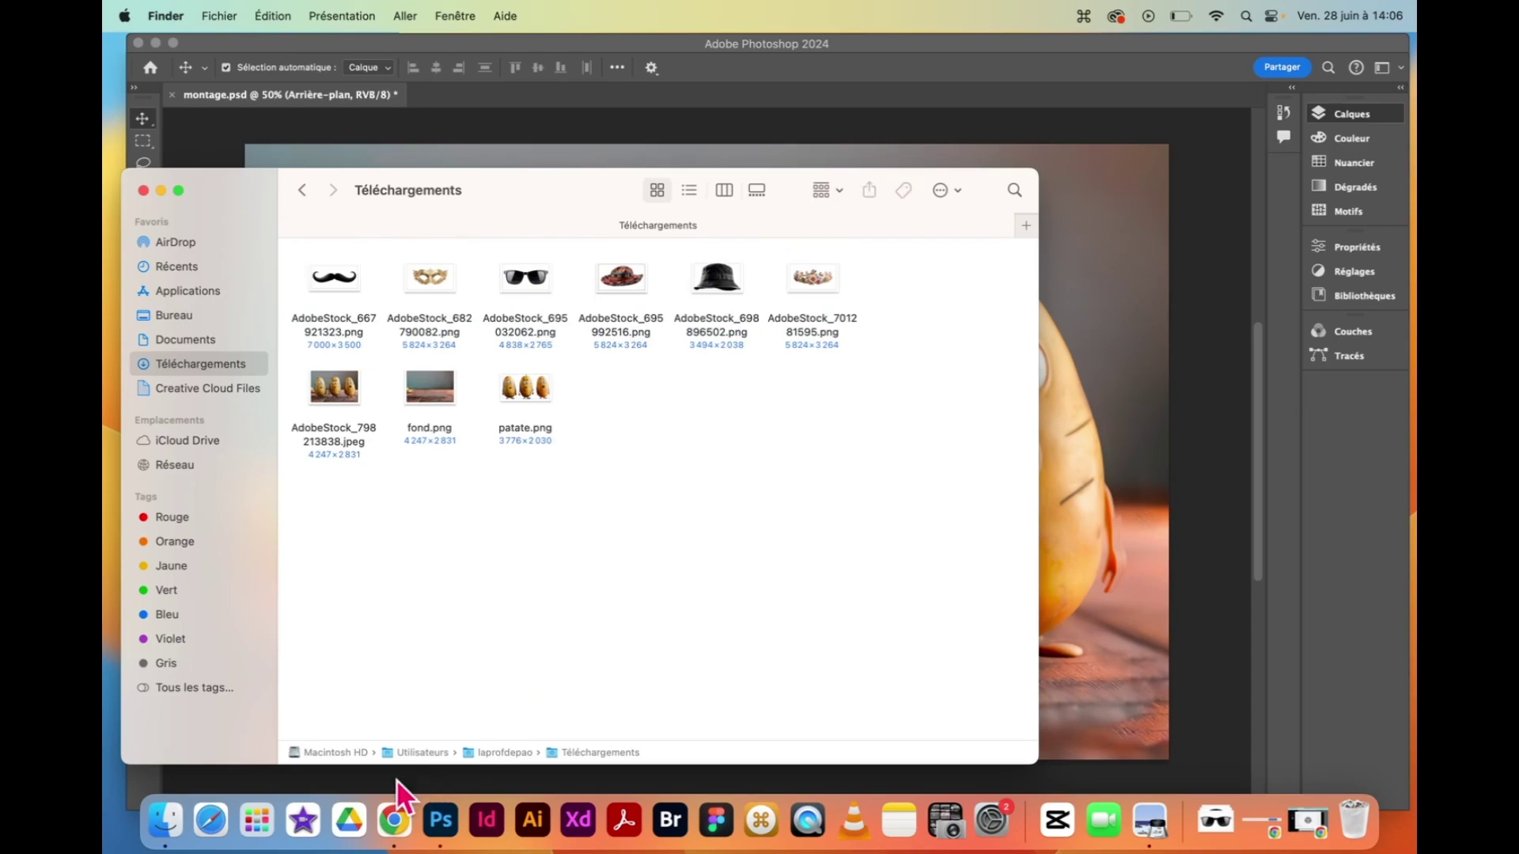
Switch to Chrome and view the Adobe Stock image results for "accessoire mode"
left_click(395, 822)
left_click(711, 54)
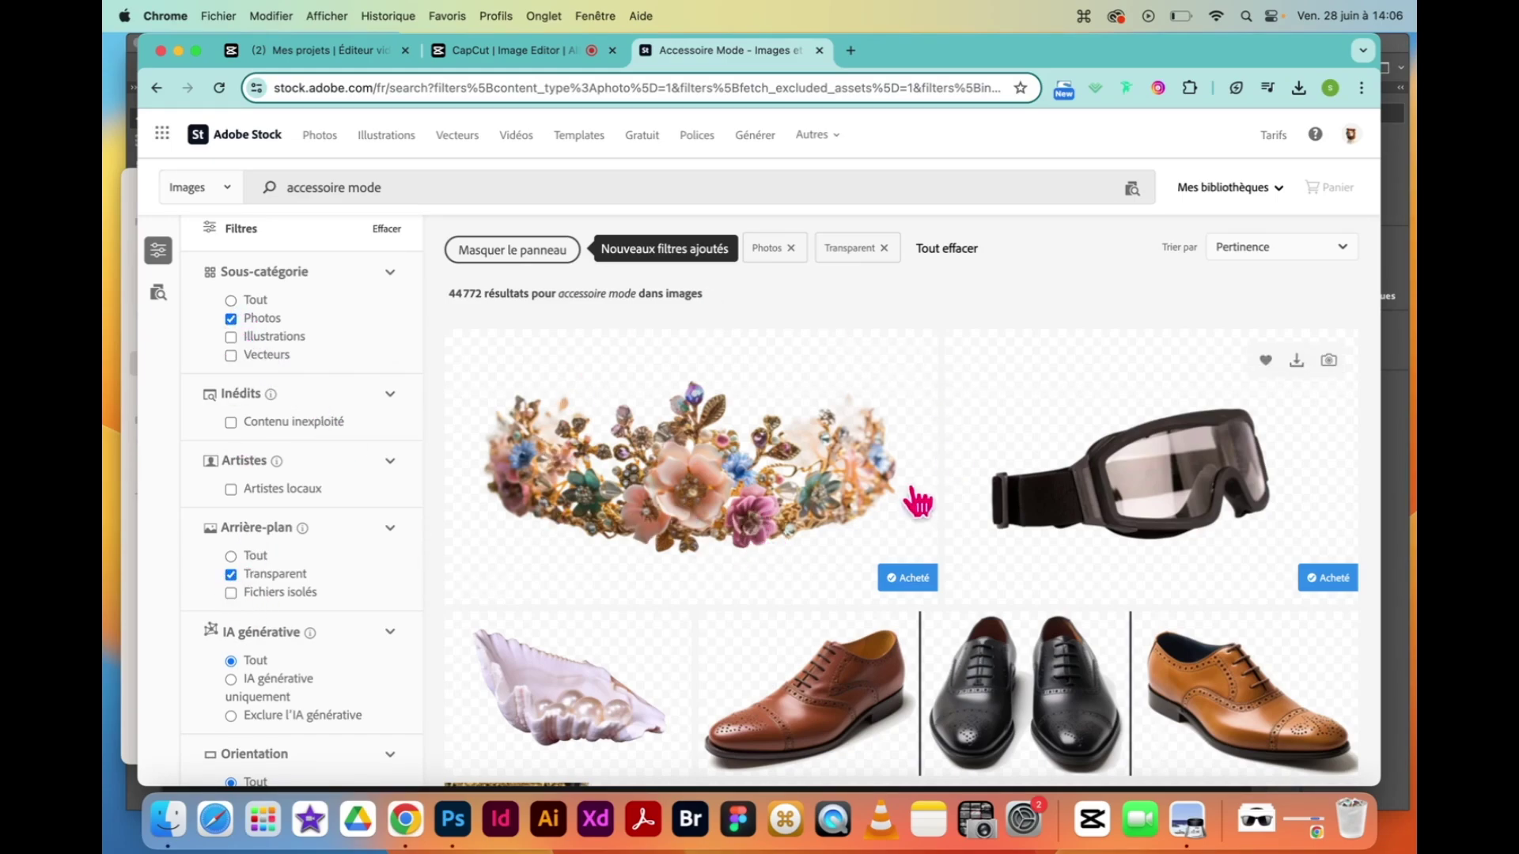
left_click(178, 51)
Place the six accessory PNGs from the Téléchargements folder into montage.psd and scale the moustache down above the left potato
left_click_drag(459, 203, 592, 345)
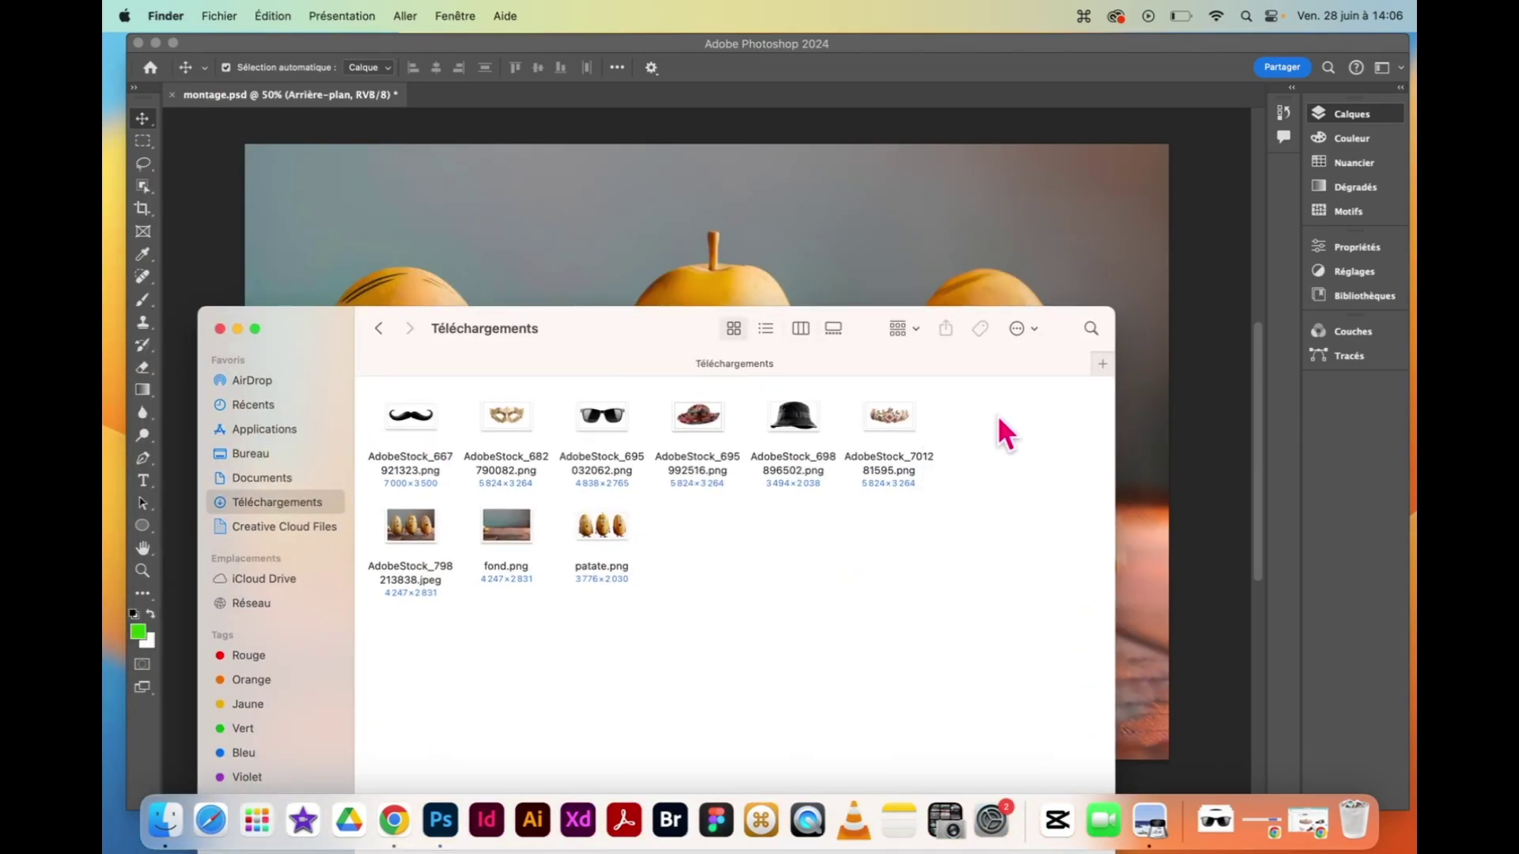
left_click_drag(998, 416, 462, 250)
left_click_drag(245, 683, 497, 248)
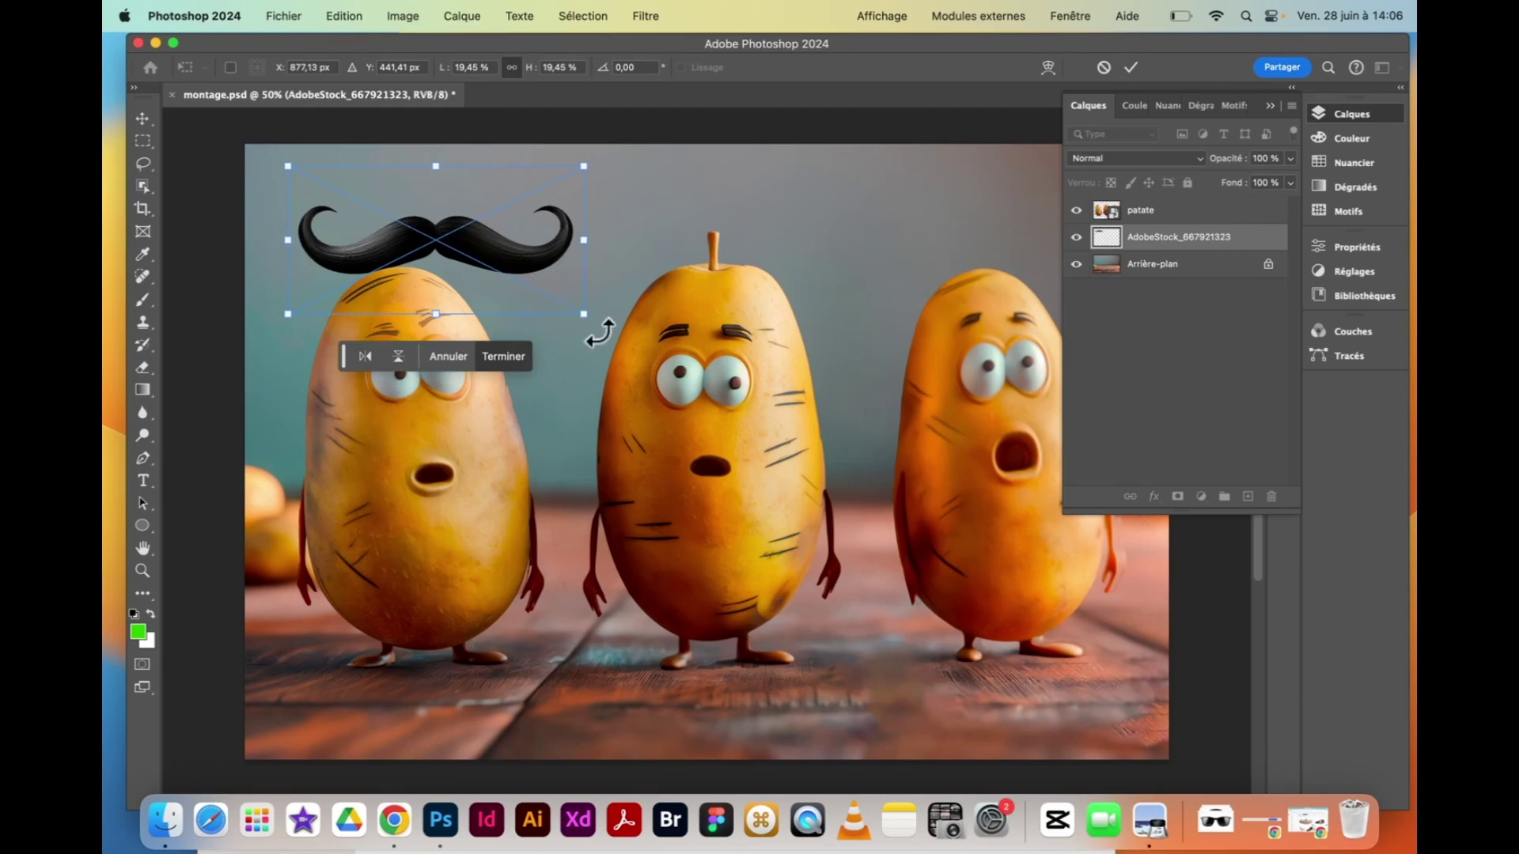
left_click_drag(585, 315, 436, 229)
key("Return")
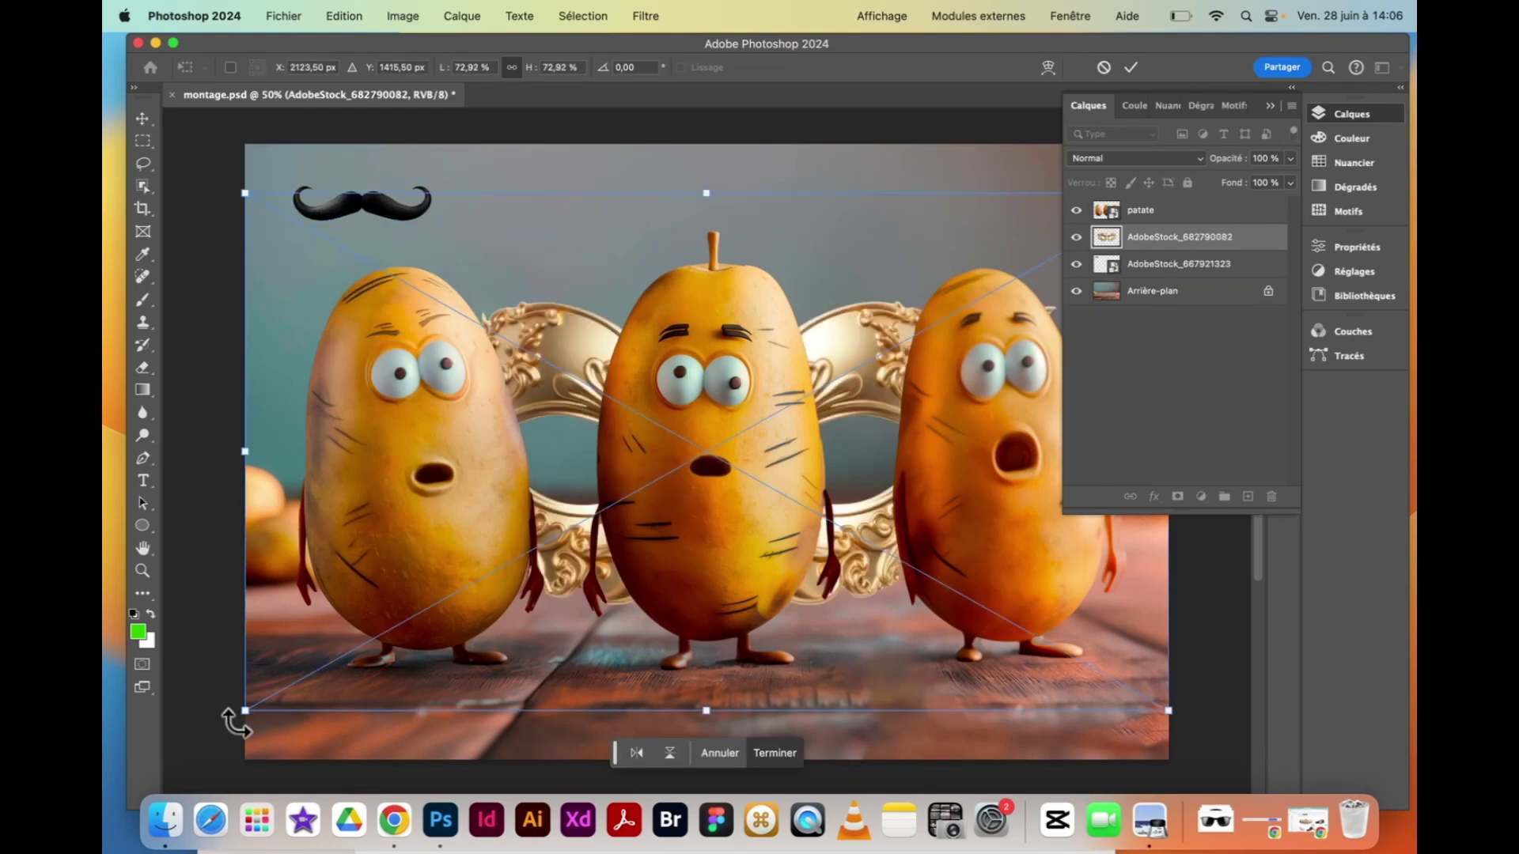
Scale down the placed gold mask above the right potato and the sunglasses between the left and middle potatoes
left_click_drag(245, 711, 889, 248)
key("Return")
left_click_drag(260, 705, 503, 207)
left_click_drag(727, 291, 633, 223)
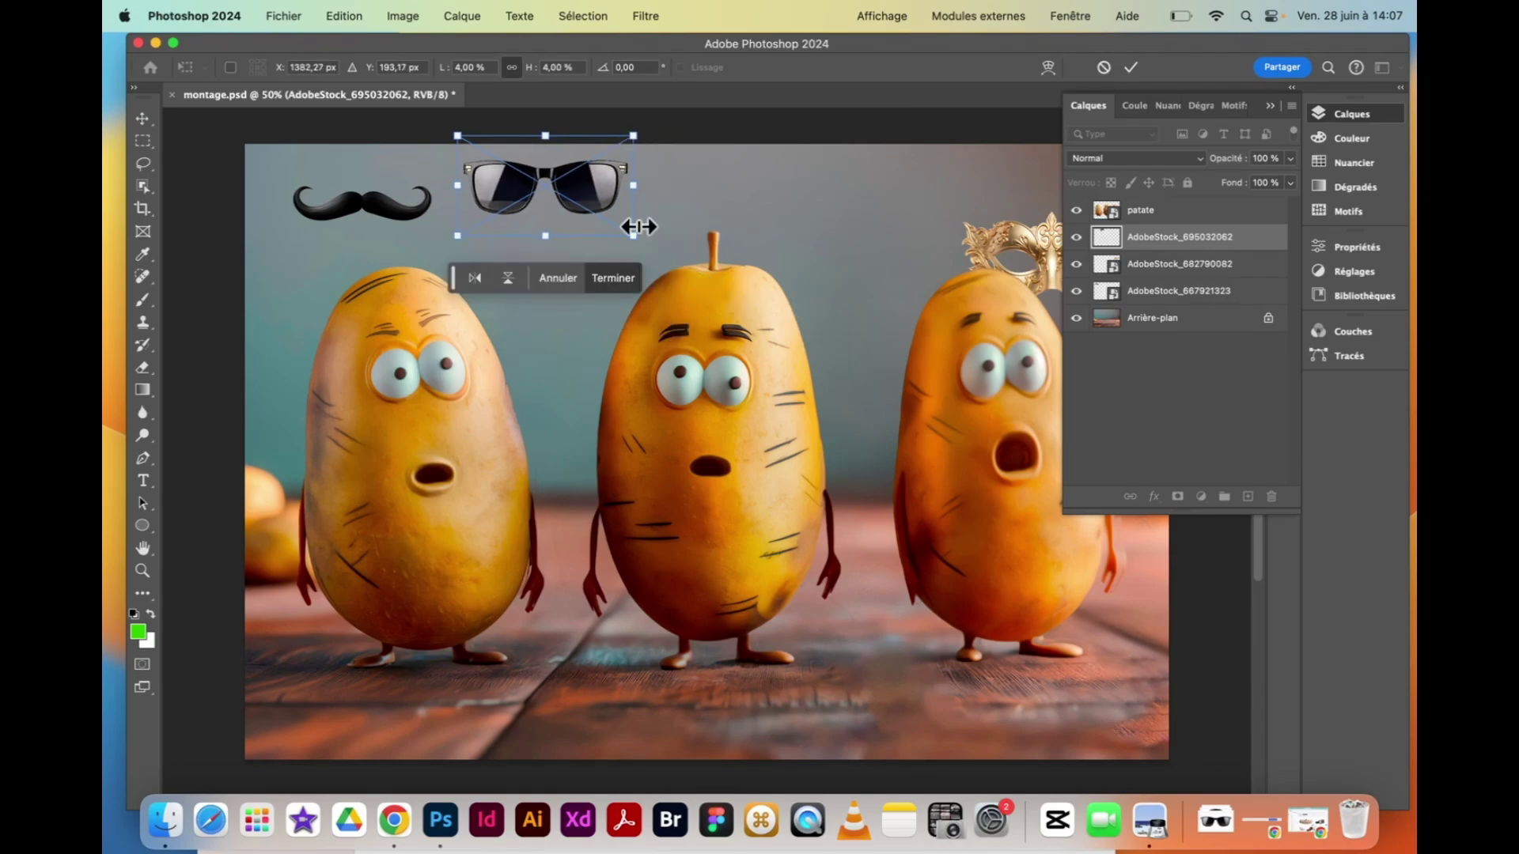
key("Return")
Scale down the placed colourful patterned hat and position it just above the middle potato
left_click_drag(245, 710, 710, 211)
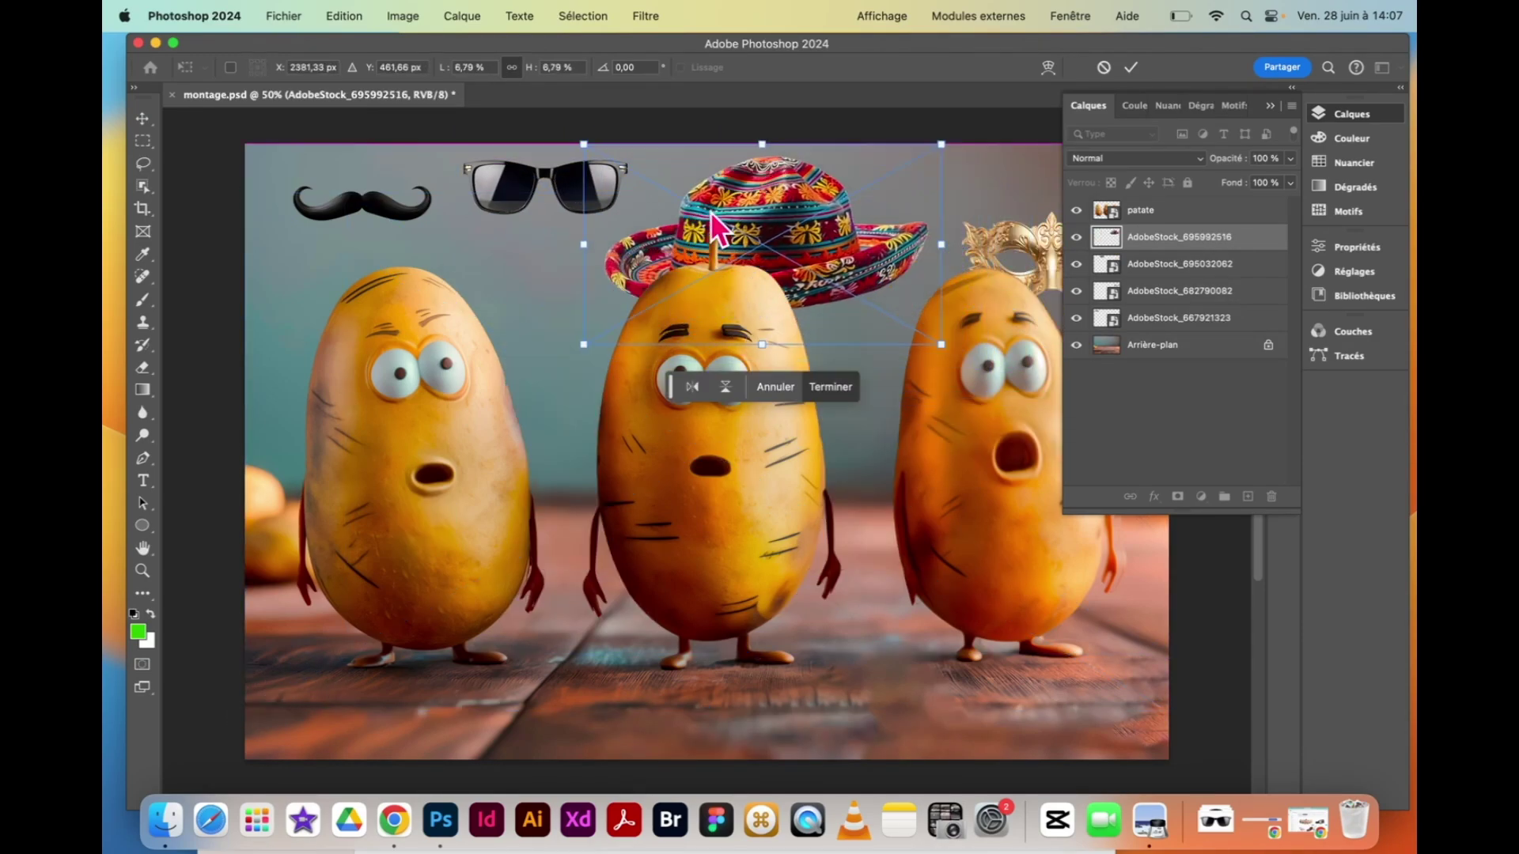
left_click_drag(981, 345, 800, 265)
key("Return")
Scale down the black bucket hat beside the patterned hat and the flower crown around the right potato's head
left_click_drag(390, 665, 933, 288)
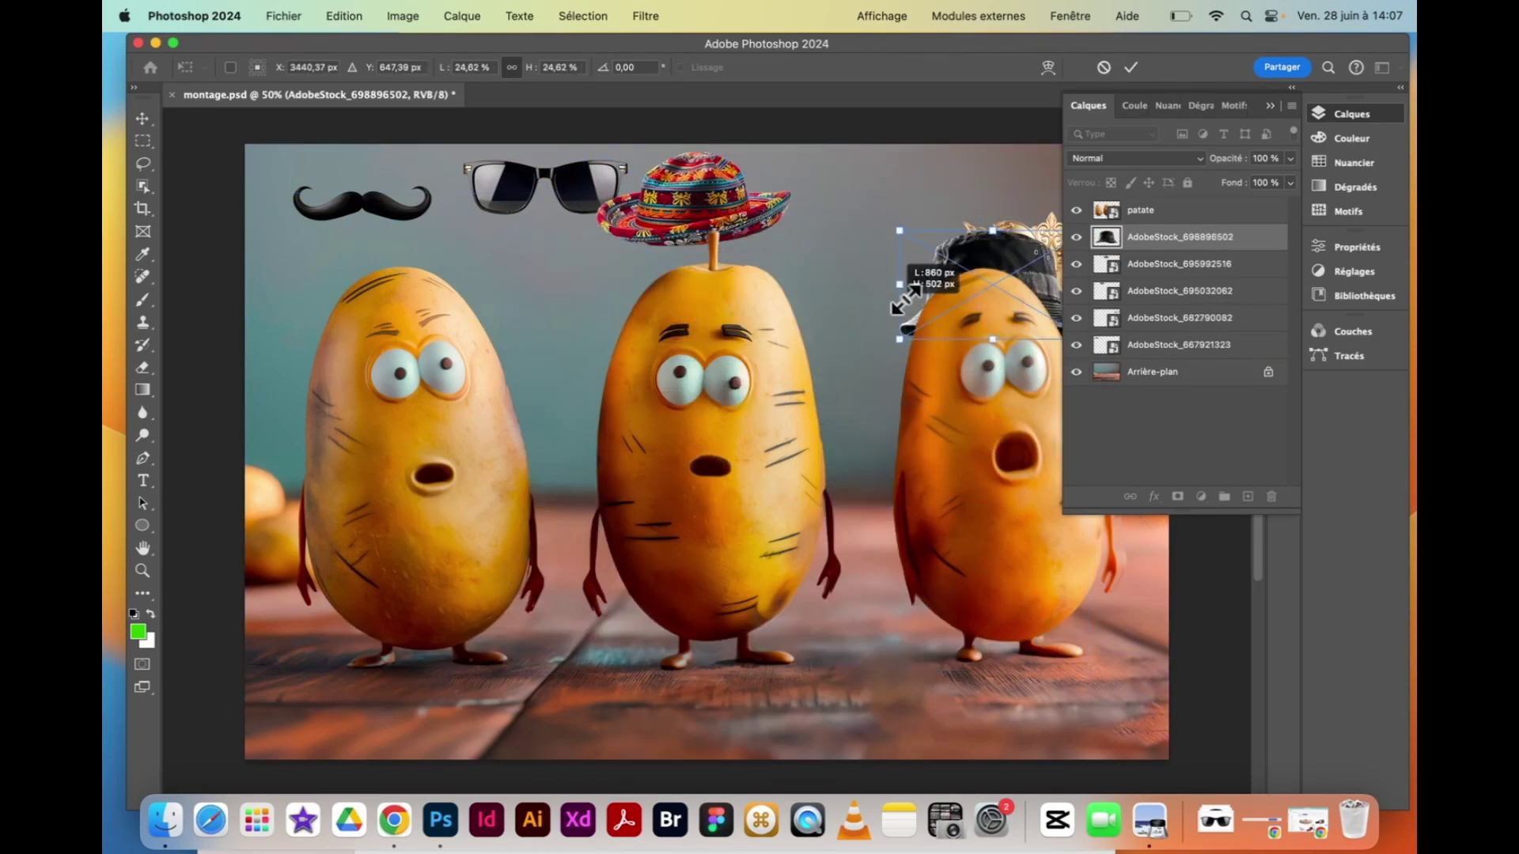
left_click_drag(1003, 241, 834, 173)
key("Return")
left_click_drag(248, 701, 814, 338)
key("Return")
Clear the layer selection and move the sunglasses down onto the left potato's forehead area
left_click(486, 316)
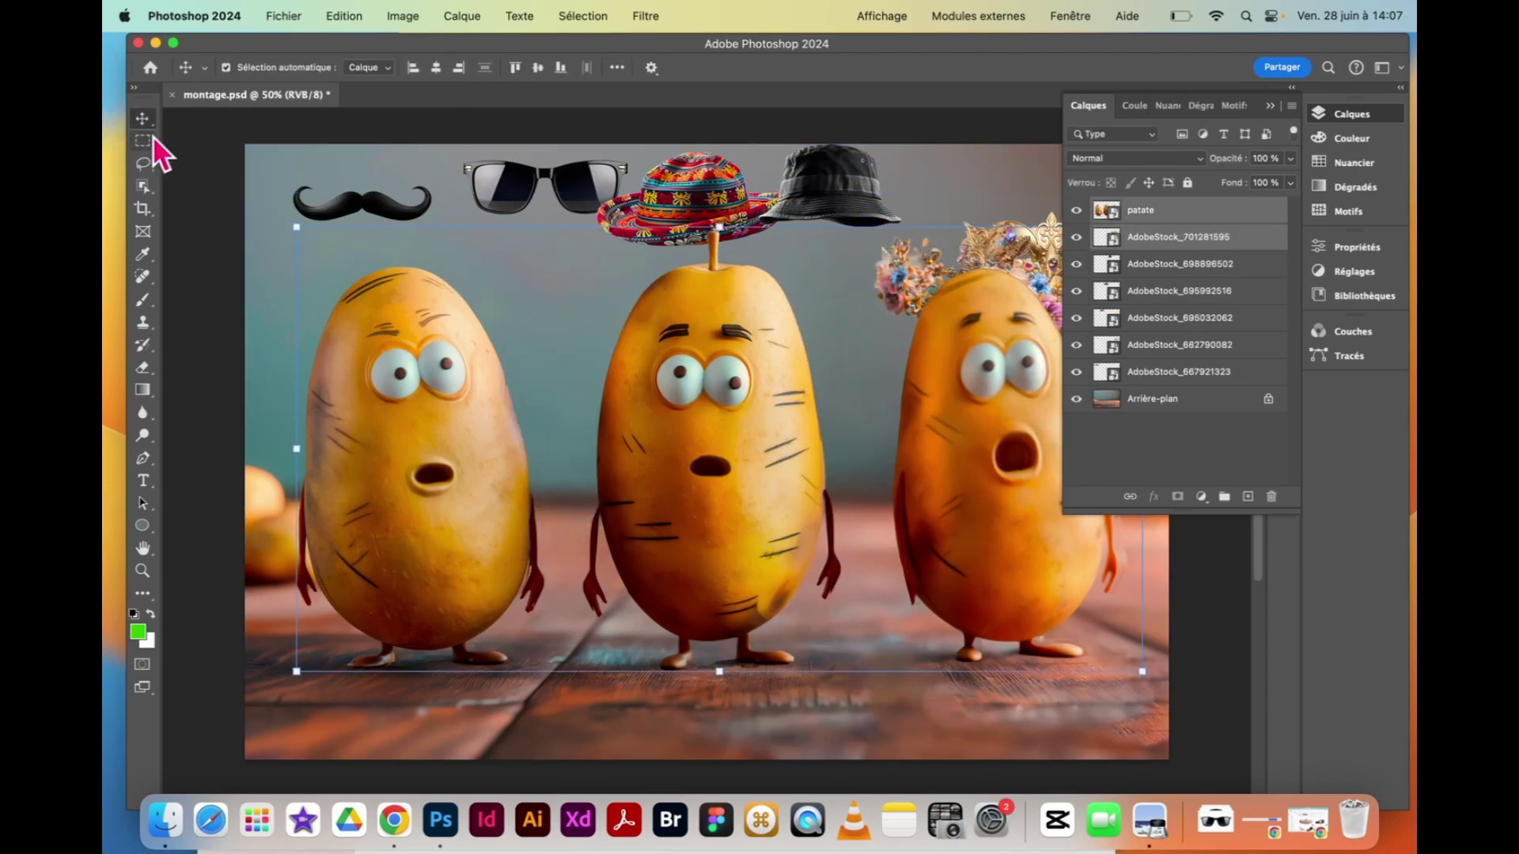
left_click(176, 144)
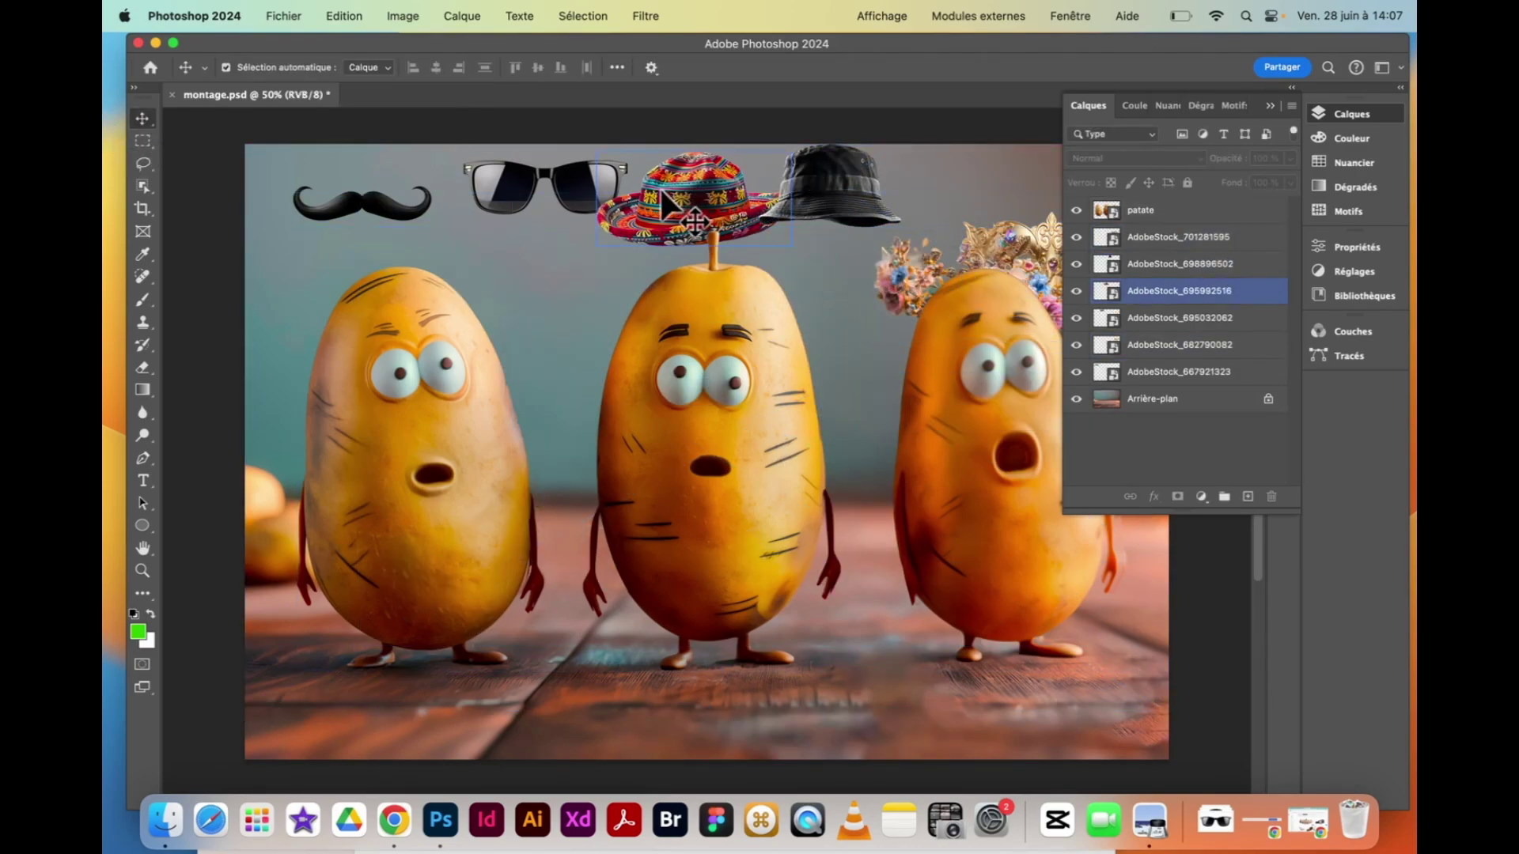
left_click_drag(557, 190, 487, 320)
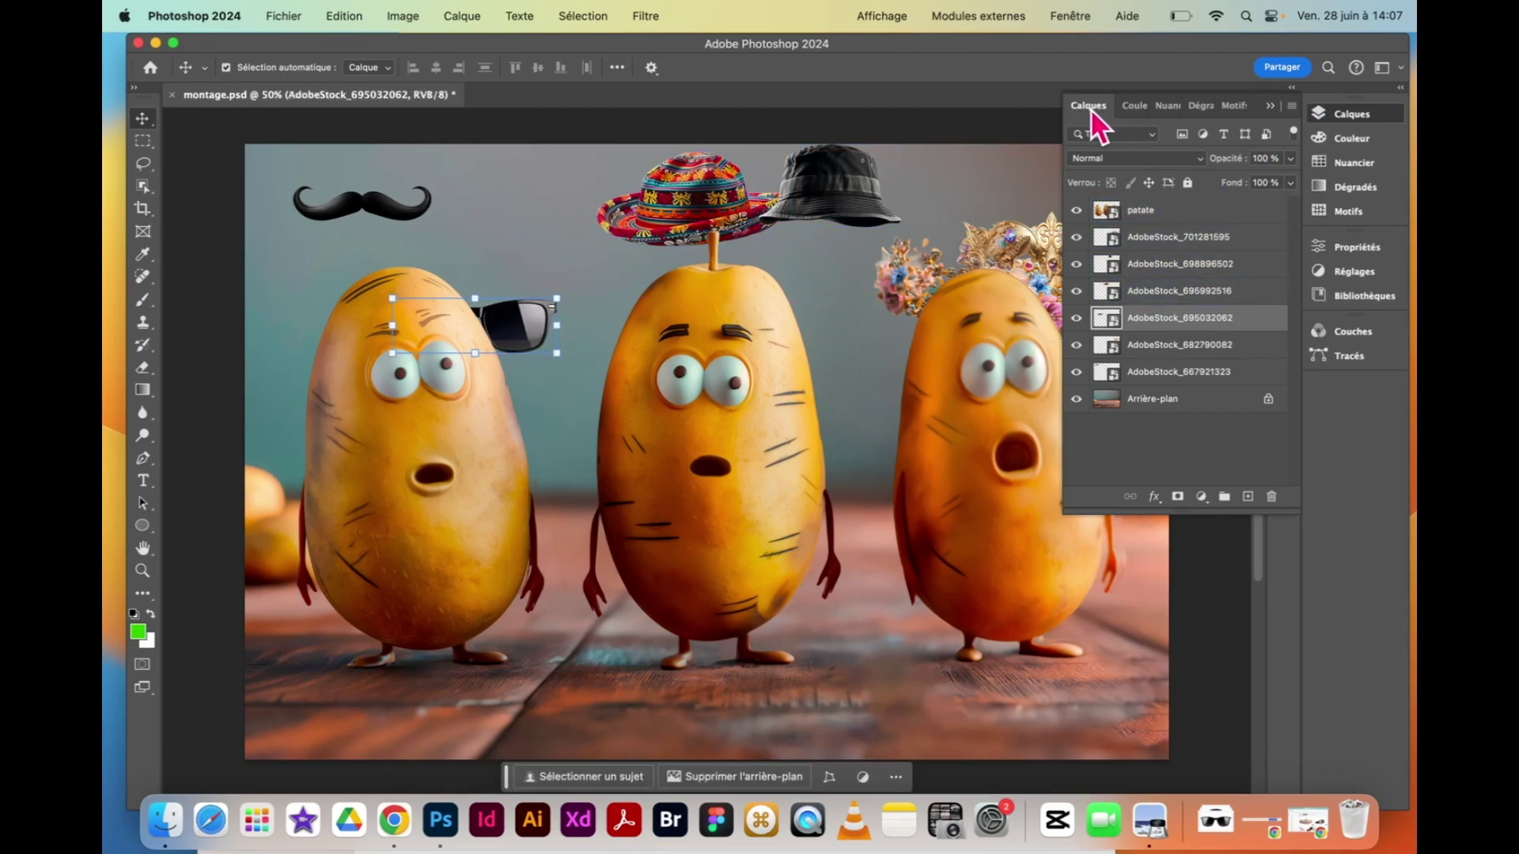
Detach the Calques panel from the dock and close it
mouse_move(1097, 127)
left_click(1318, 113)
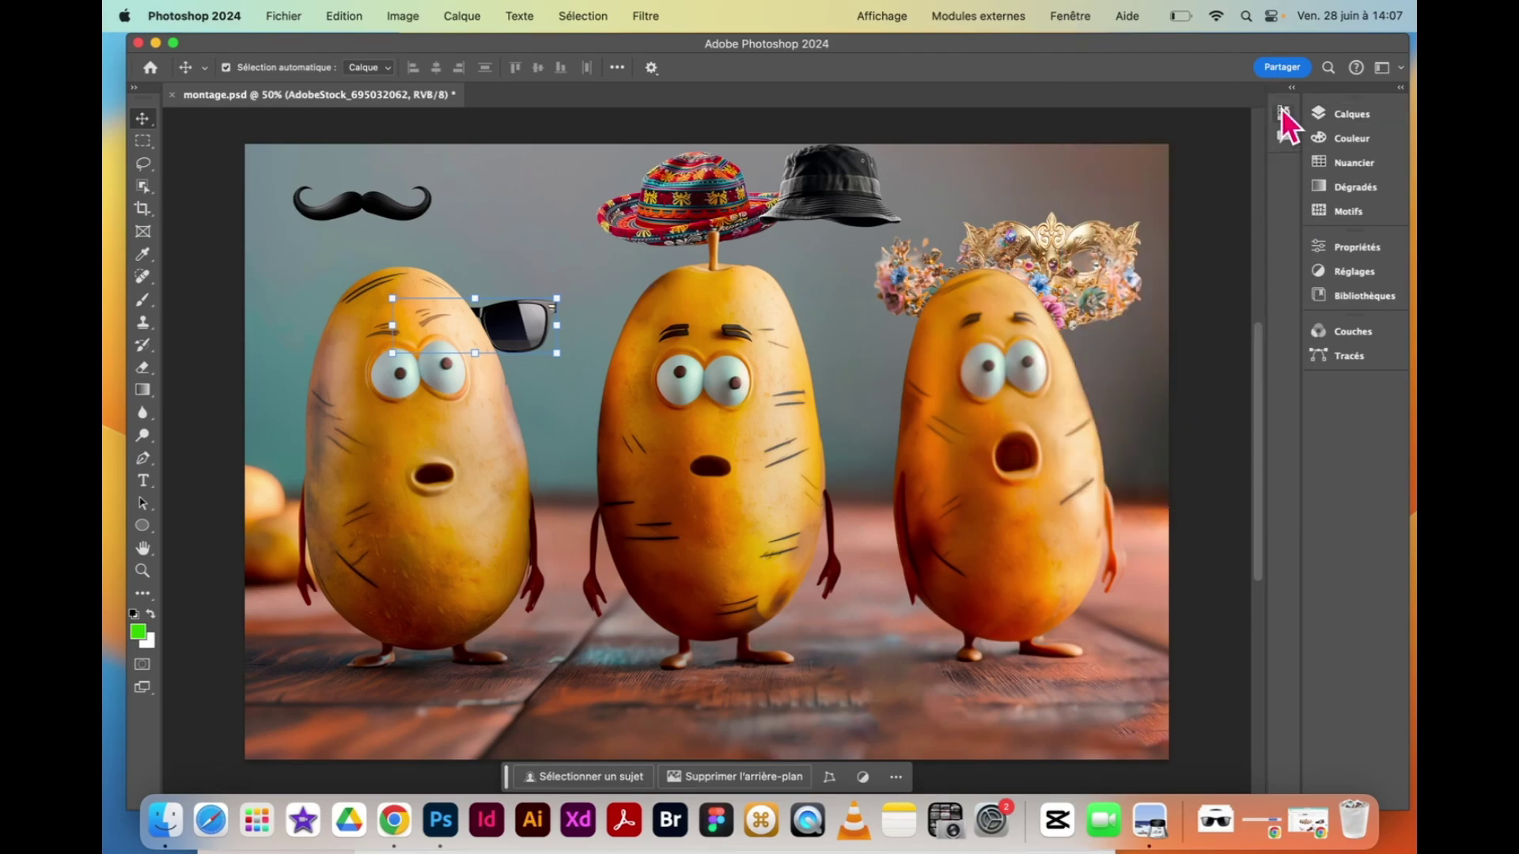
left_click_drag(1344, 119, 1066, 280)
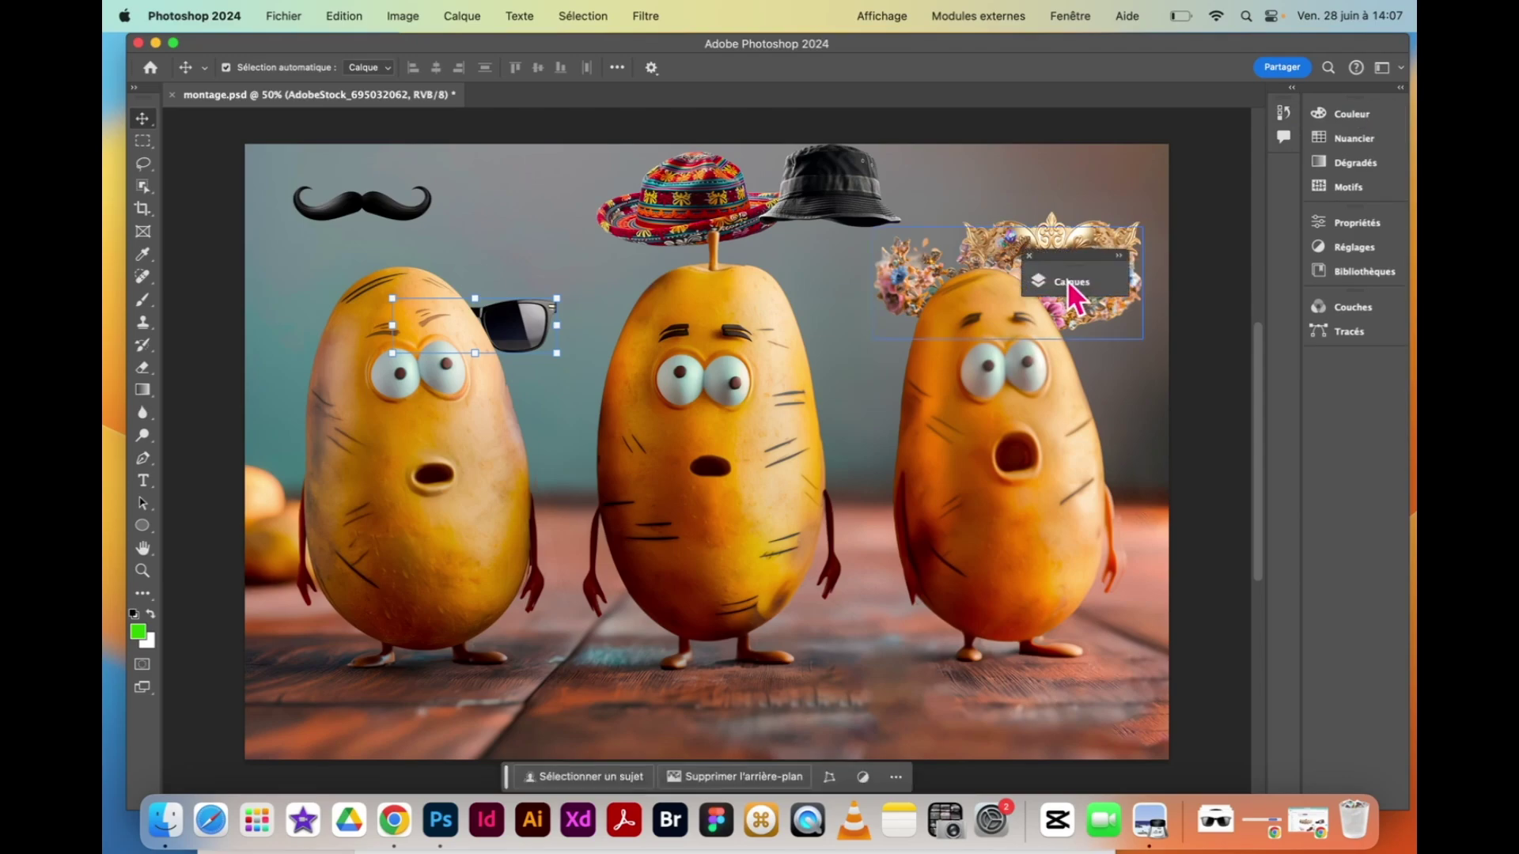
left_click(1028, 256)
Reopen the Calques panel, dock it between Couleur and Nuancier, and expand it
left_click(1077, 14)
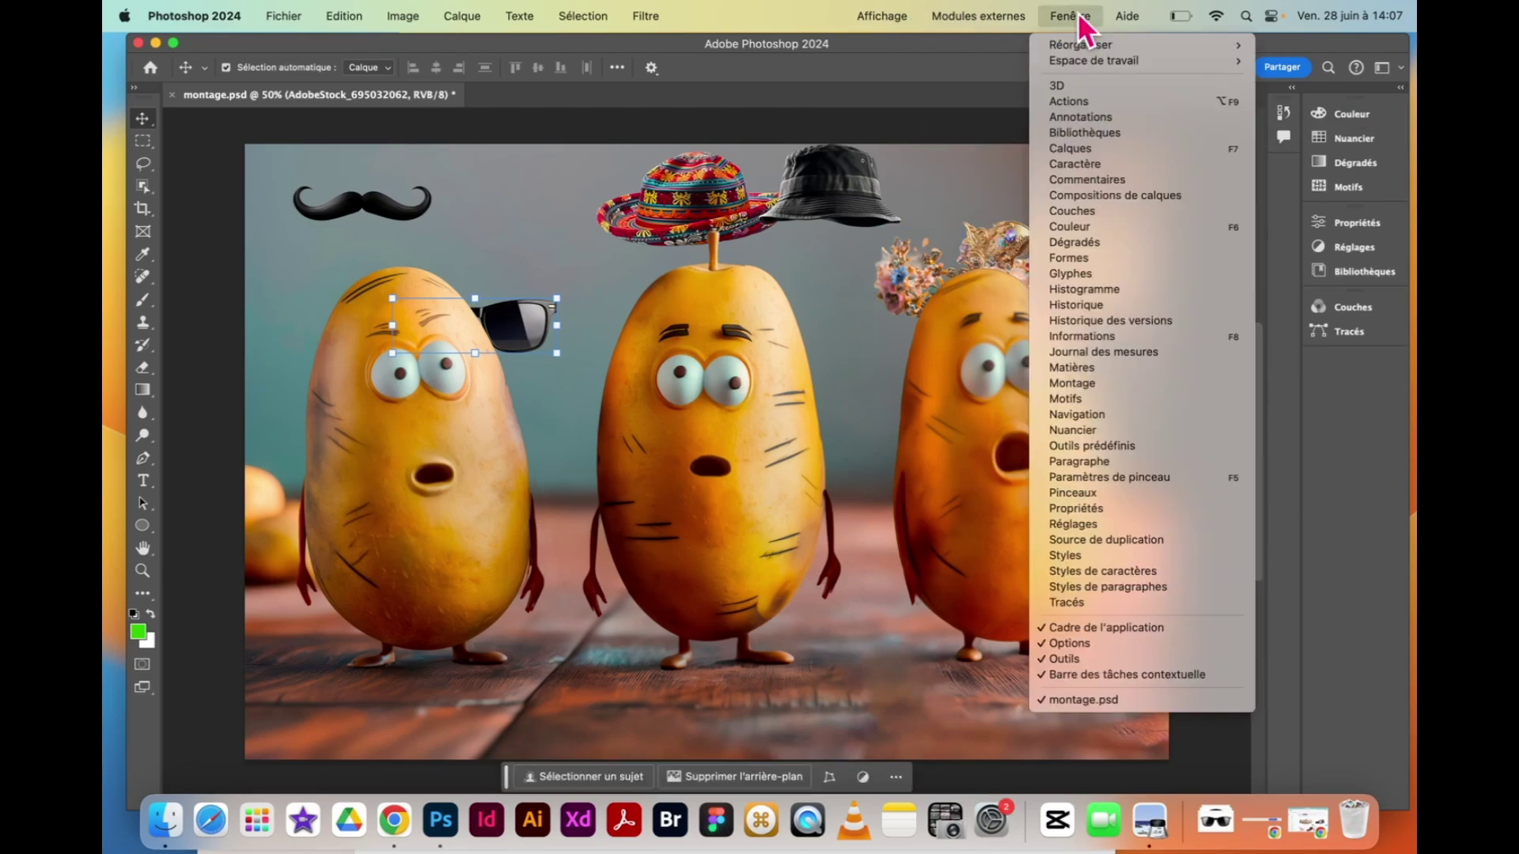
left_click(1112, 149)
left_click_drag(808, 277, 1332, 120)
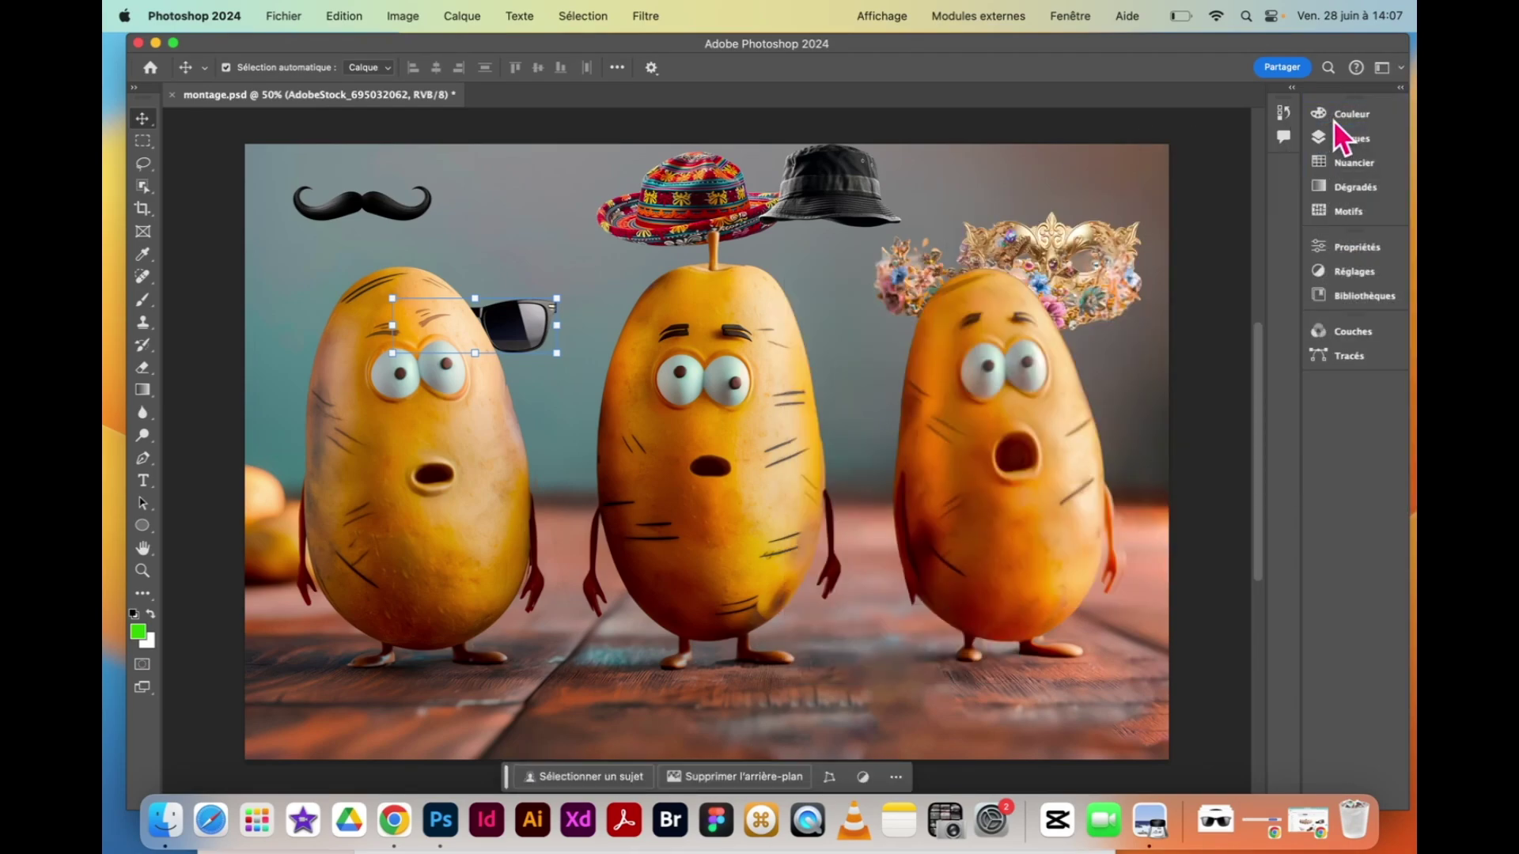
left_click(1341, 140)
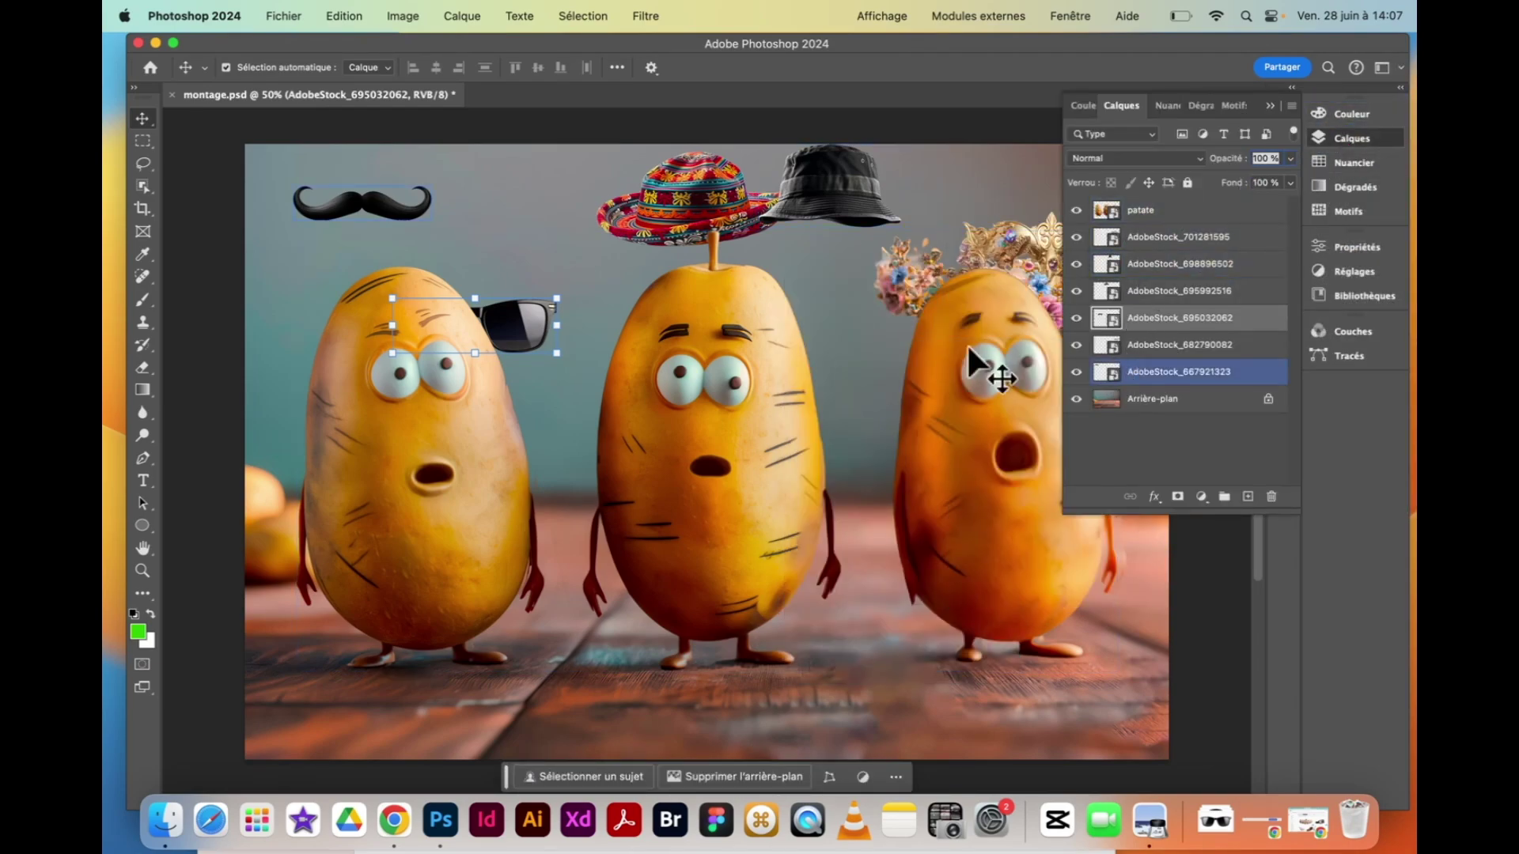
Move the sunglasses beside the patterned hat and raise their layer AdobeStock_695032062 above the hat layer AdobeStock_695992516
left_click_drag(501, 334, 520, 250)
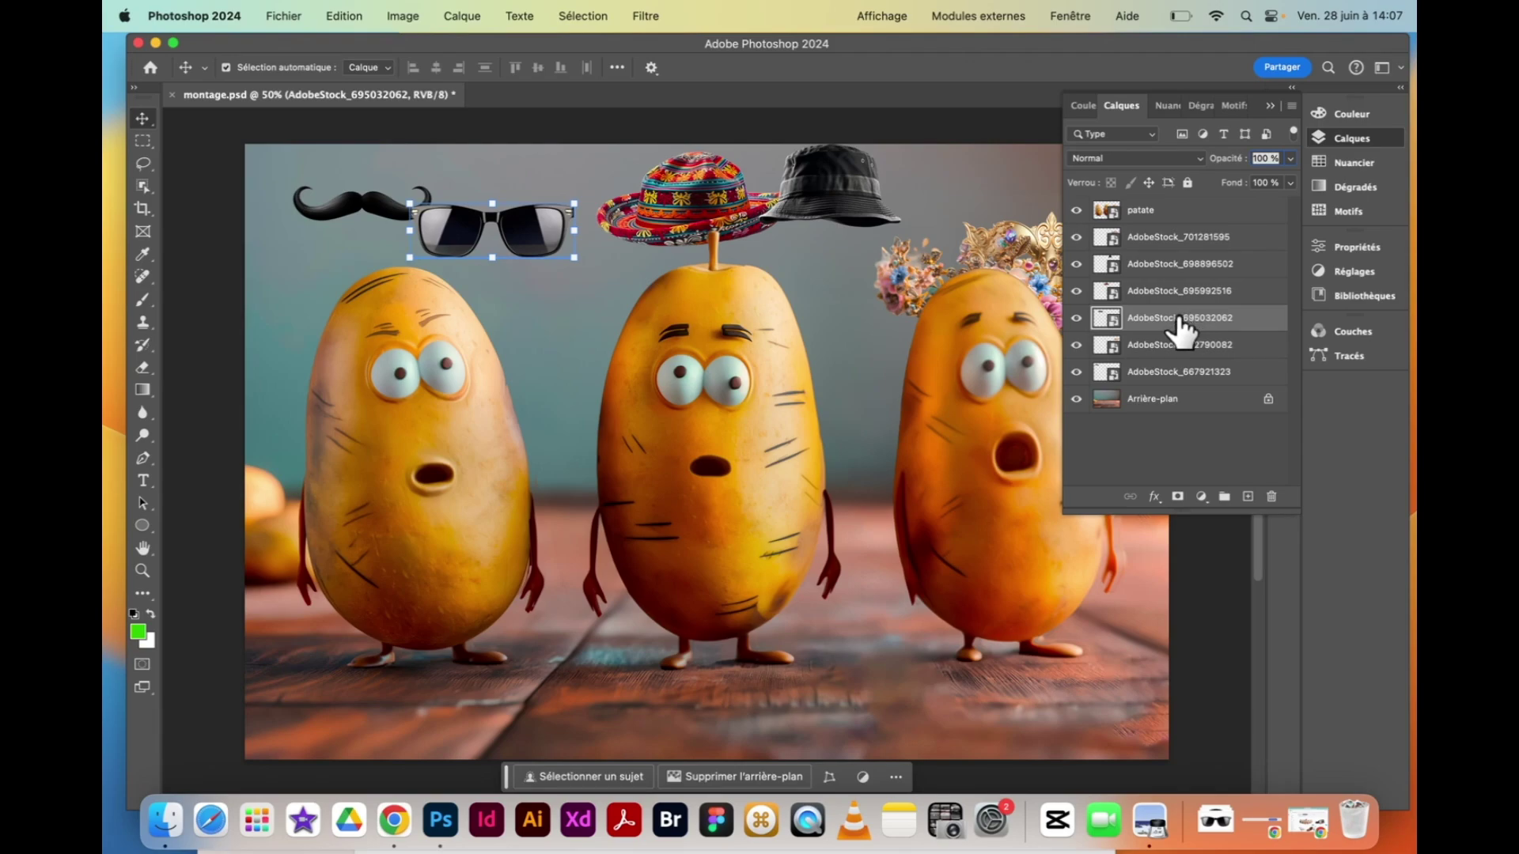
left_click_drag(527, 279, 463, 309)
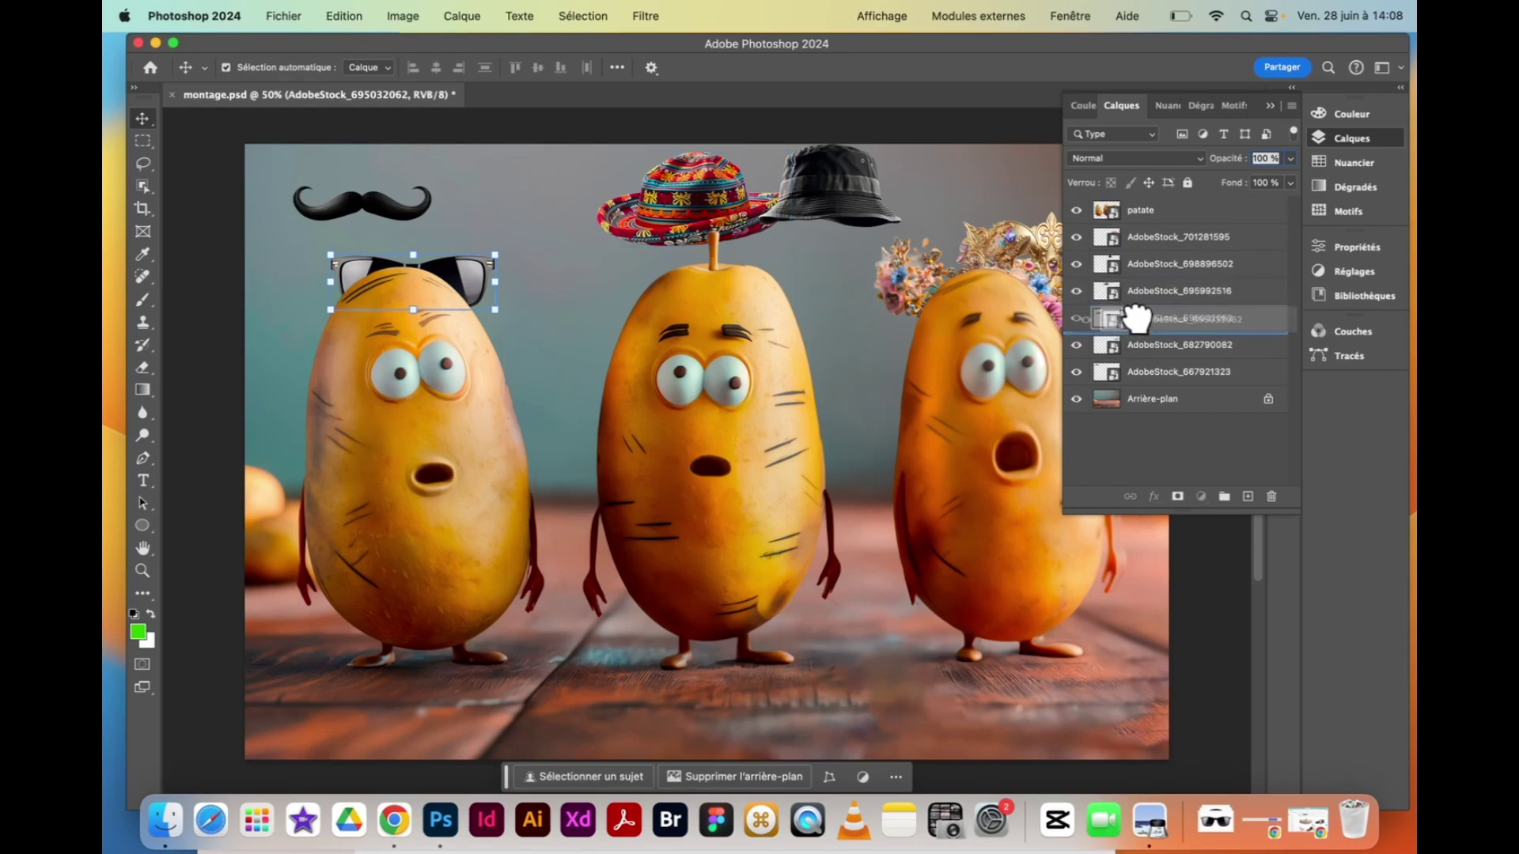
left_click_drag(449, 266, 653, 201)
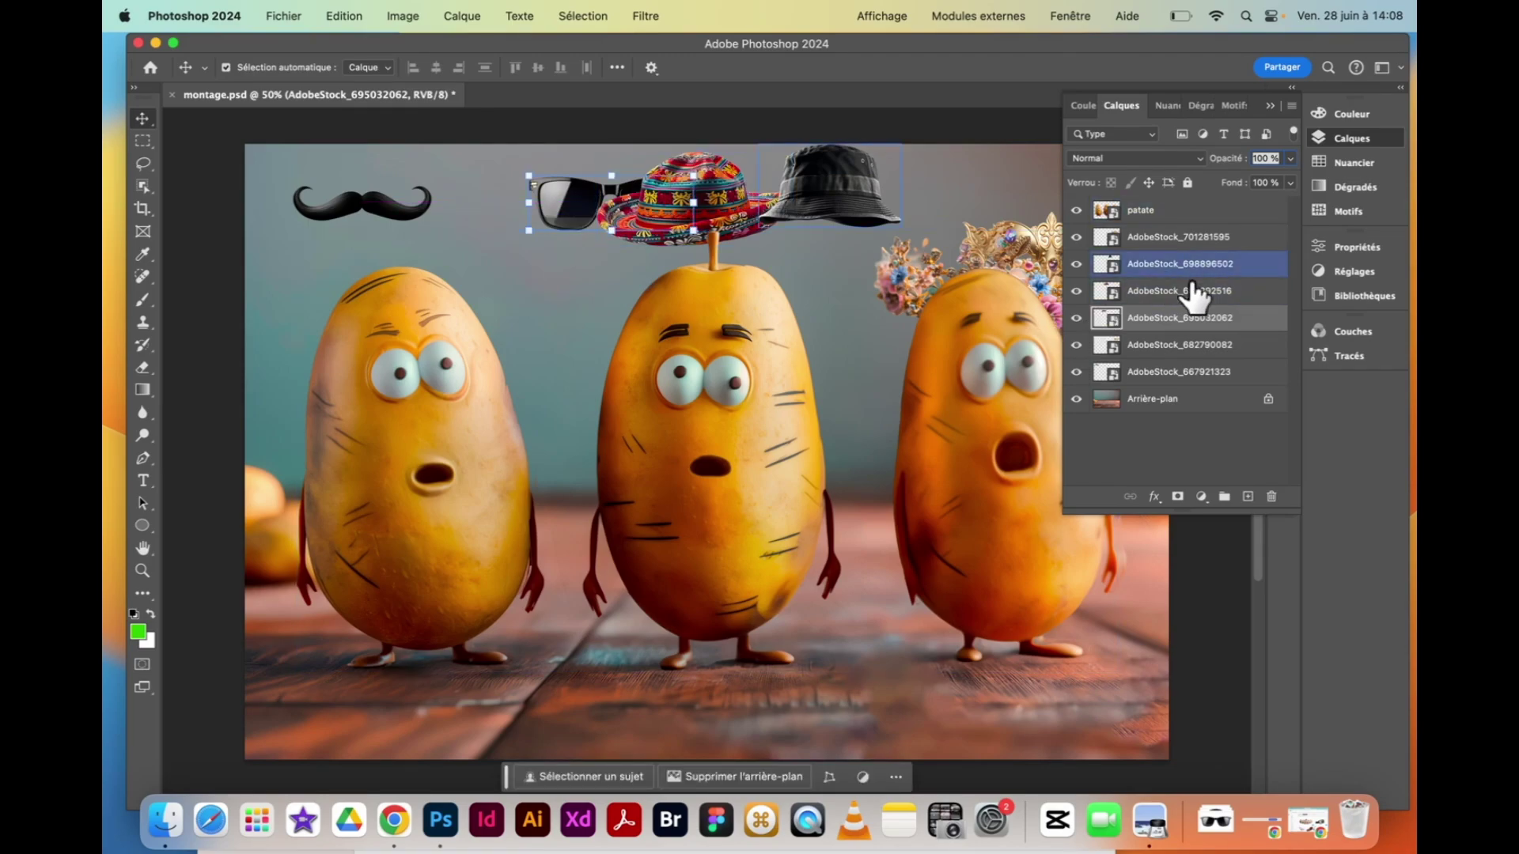
left_click_drag(1169, 330, 1168, 288)
Raise the sunglasses layer above the patate layer and position the sunglasses over the left potato's eyes
left_click_drag(594, 201, 441, 338)
left_click(414, 432)
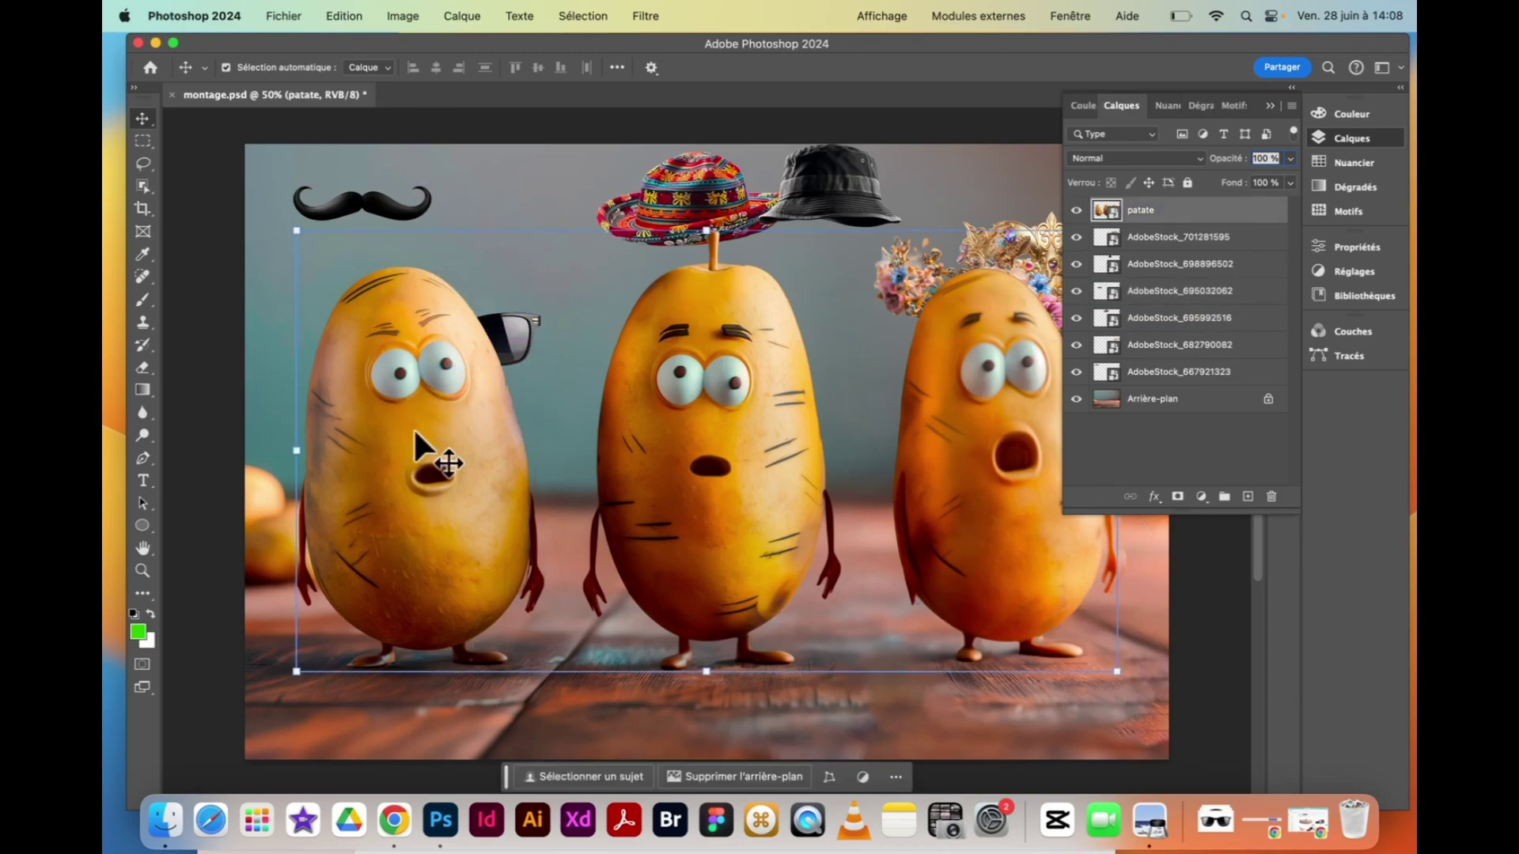
left_click(533, 323)
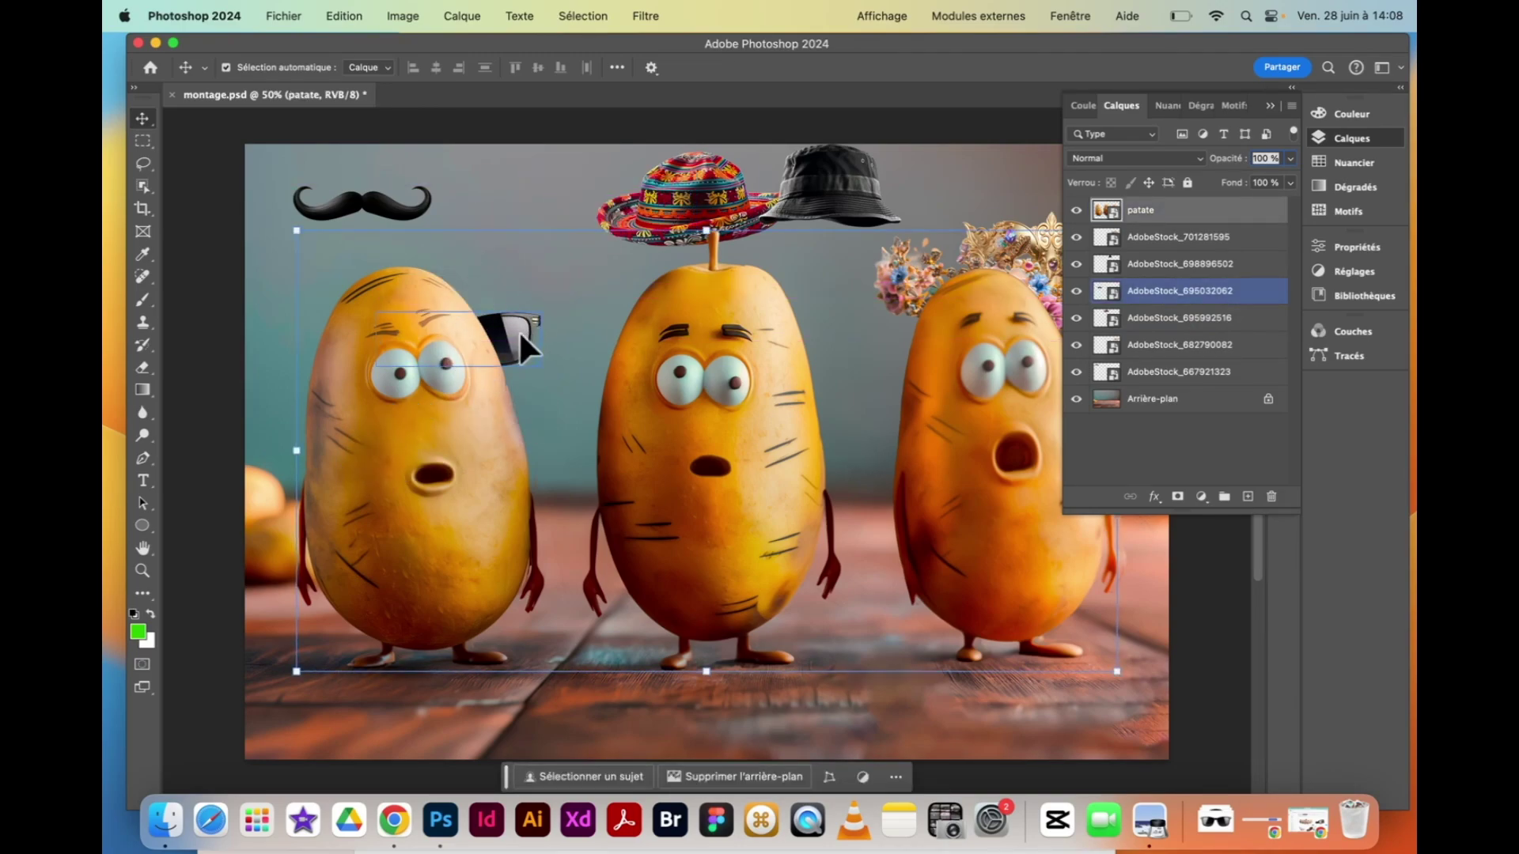
left_click_drag(1139, 295, 1133, 207)
left_click_drag(506, 340, 470, 376)
Lower the patate layer to just above Arrière-plan and position the moustache above the middle potato's mouth
left_click_drag(360, 209, 700, 427)
left_click(1139, 238)
left_click_drag(1141, 245, 1127, 387)
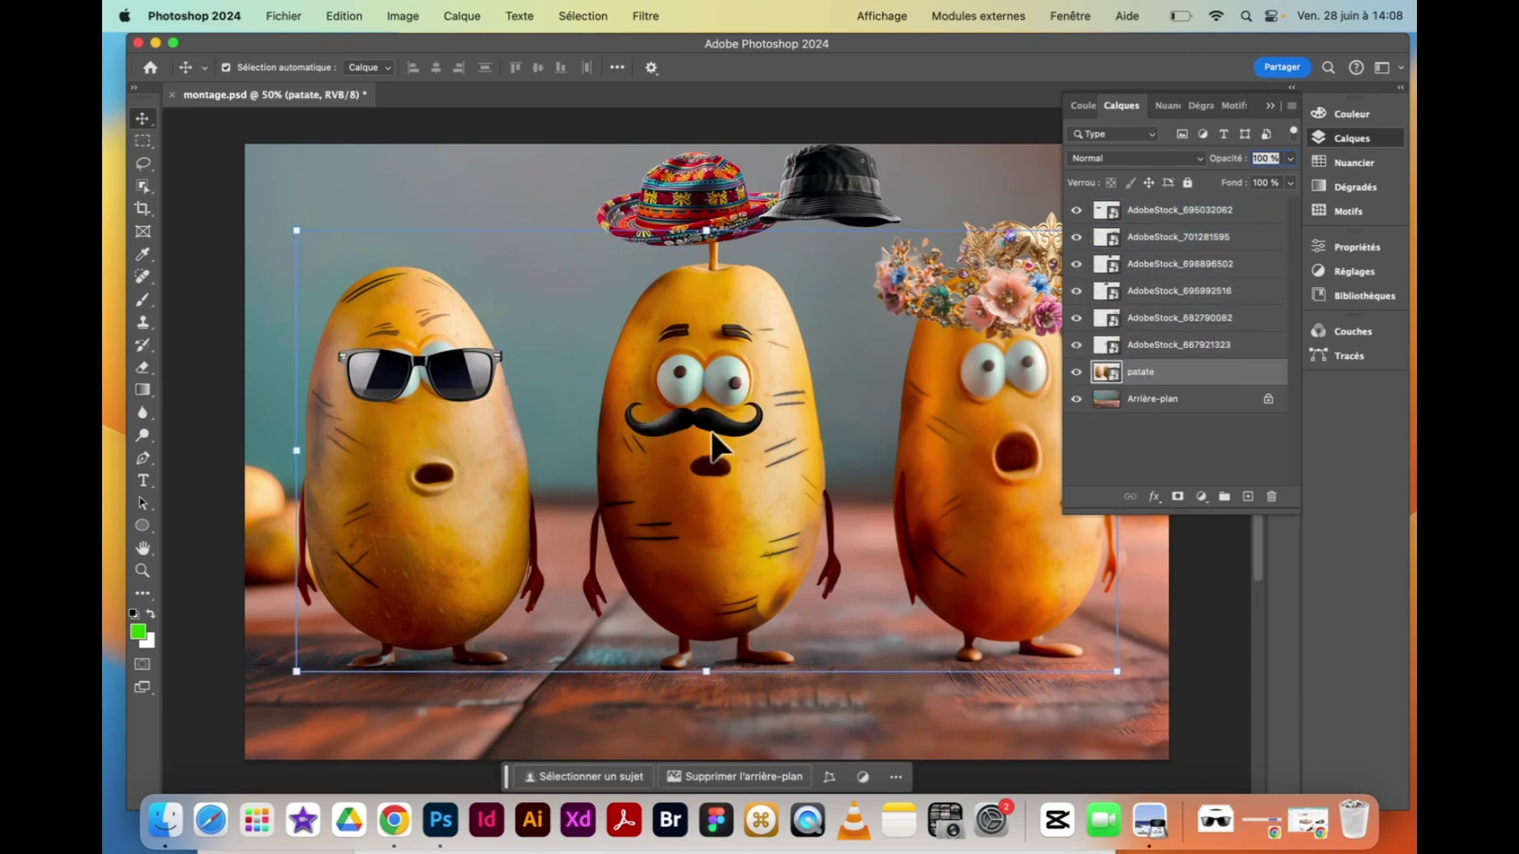
left_click_drag(713, 435, 731, 438)
Place the patterned hat on the middle potato's head and fit the enlarged black bucket hat on the left potato's head
left_click_drag(691, 188, 709, 263)
left_click_drag(854, 190, 364, 241)
key("super")
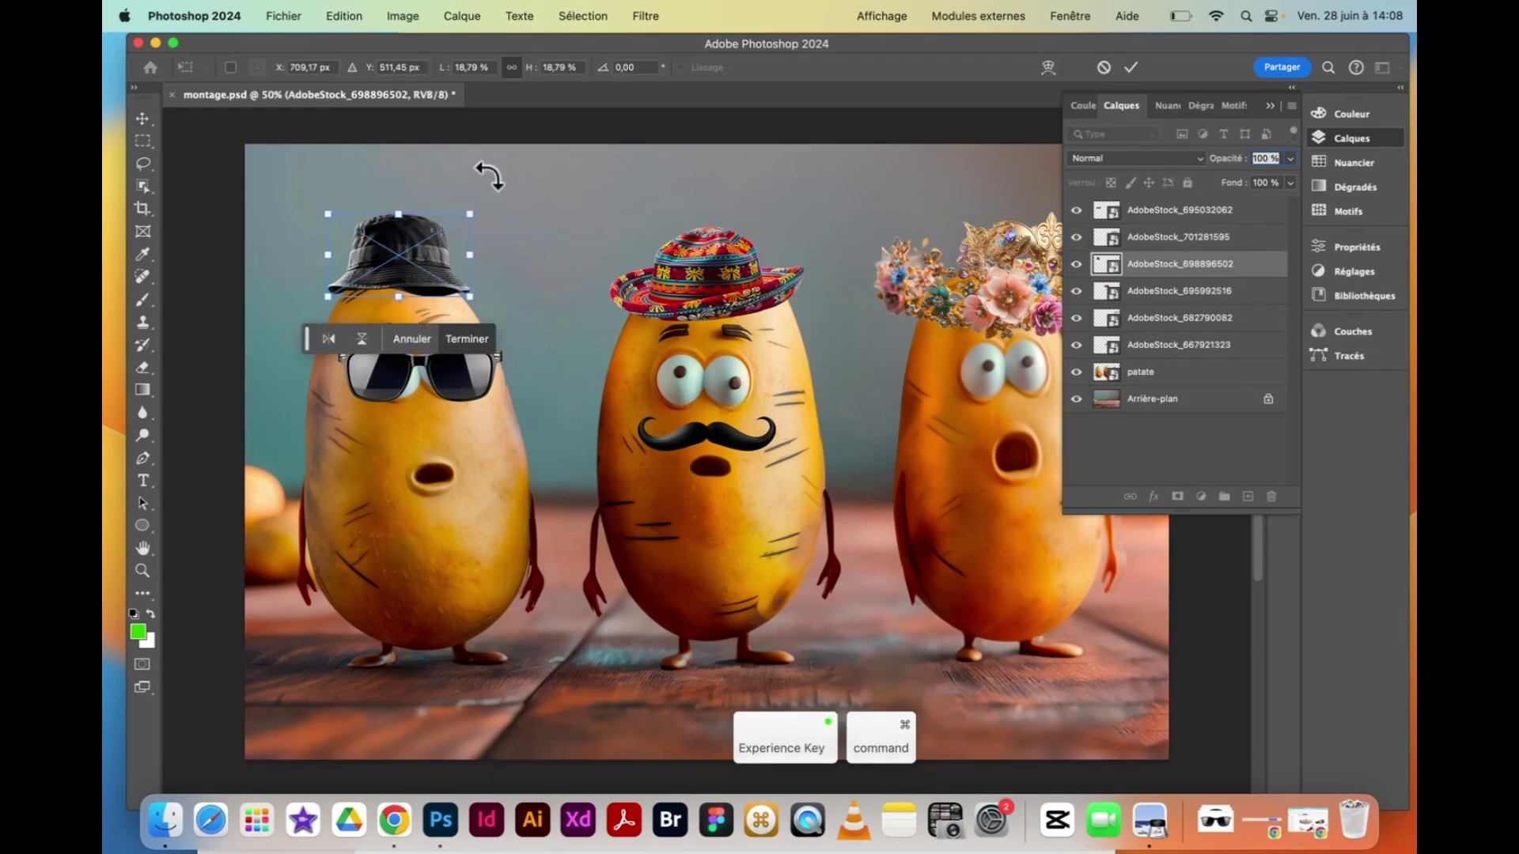
left_click_drag(484, 207, 487, 176)
left_click_drag(422, 240, 419, 281)
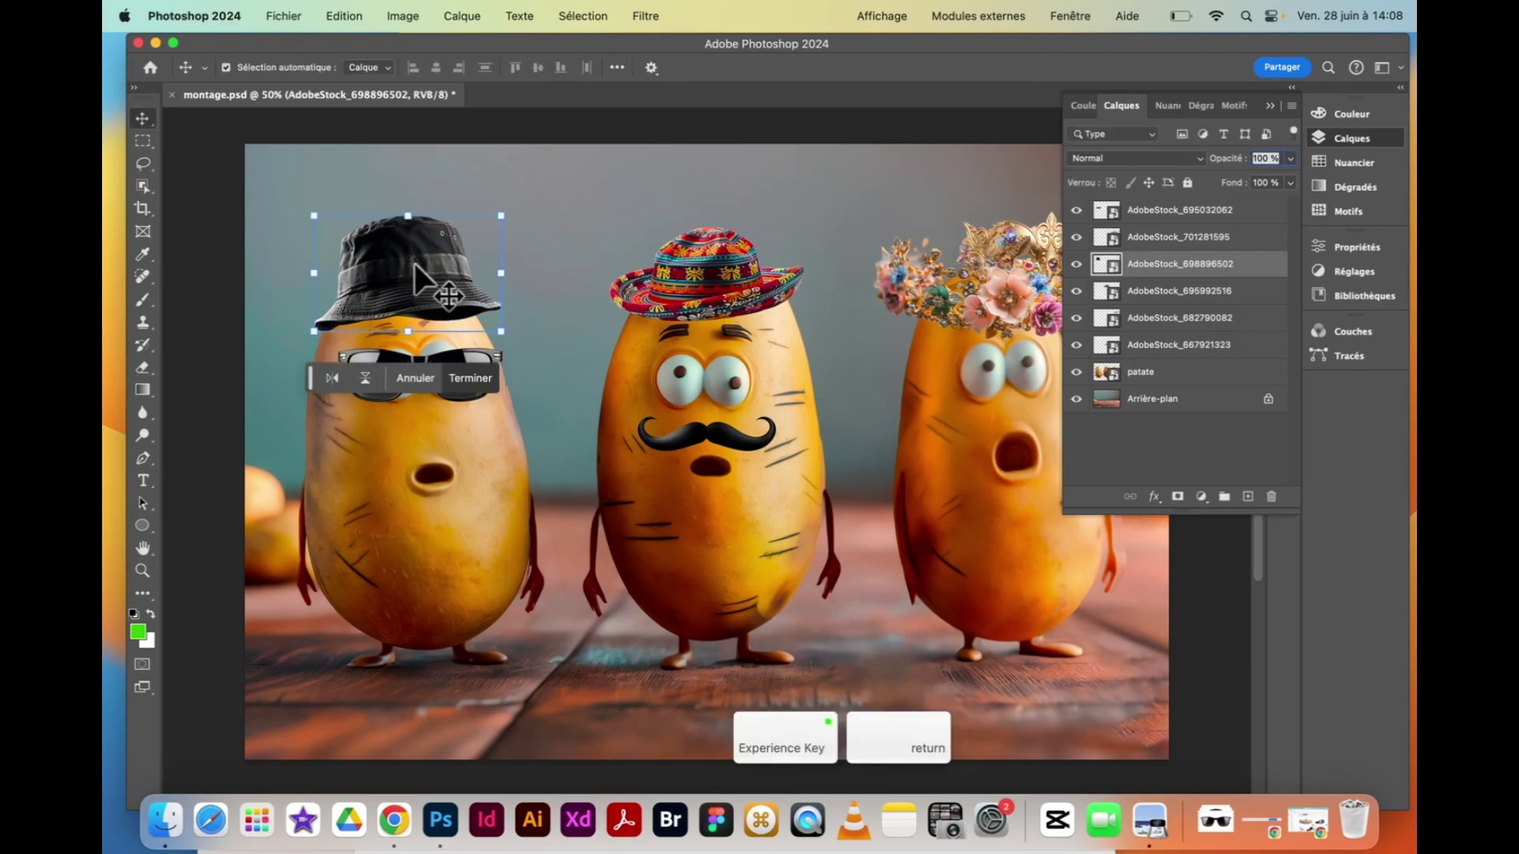
key("Return")
Shrink the flower crown to fit the right potato's head and place the gold mask over its eyes
scroll(693, 359, "right", 4)
mouse_move(840, 307)
left_mouse_down()
mouse_move(838, 449)
mouse_move(832, 300)
left_mouse_up()
left_click_drag(983, 222, 843, 227)
left_click_drag(719, 326, 837, 323)
key("Return")
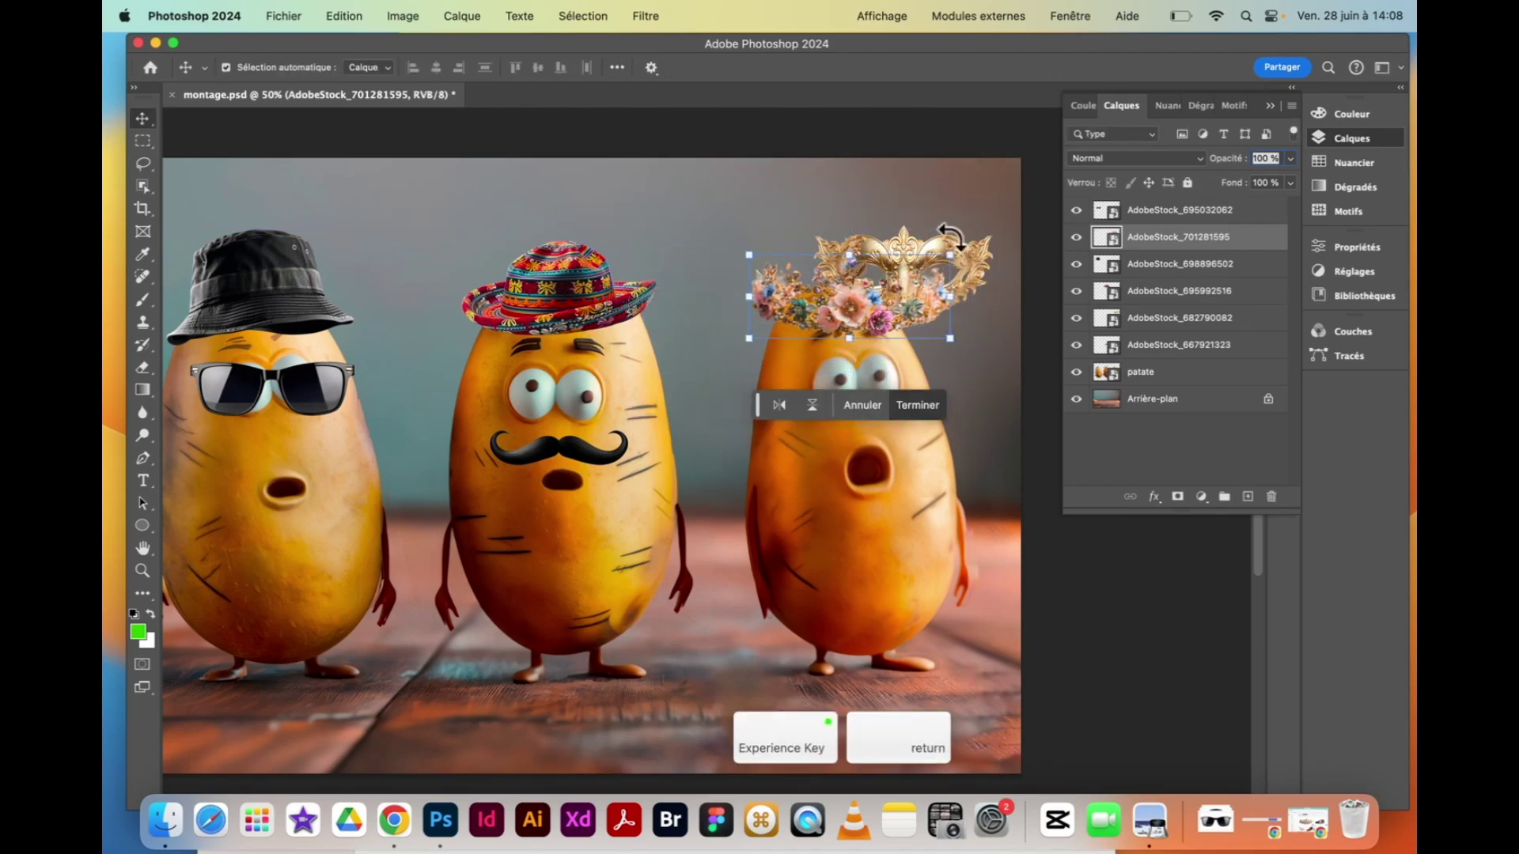
left_click_drag(979, 245, 934, 354)
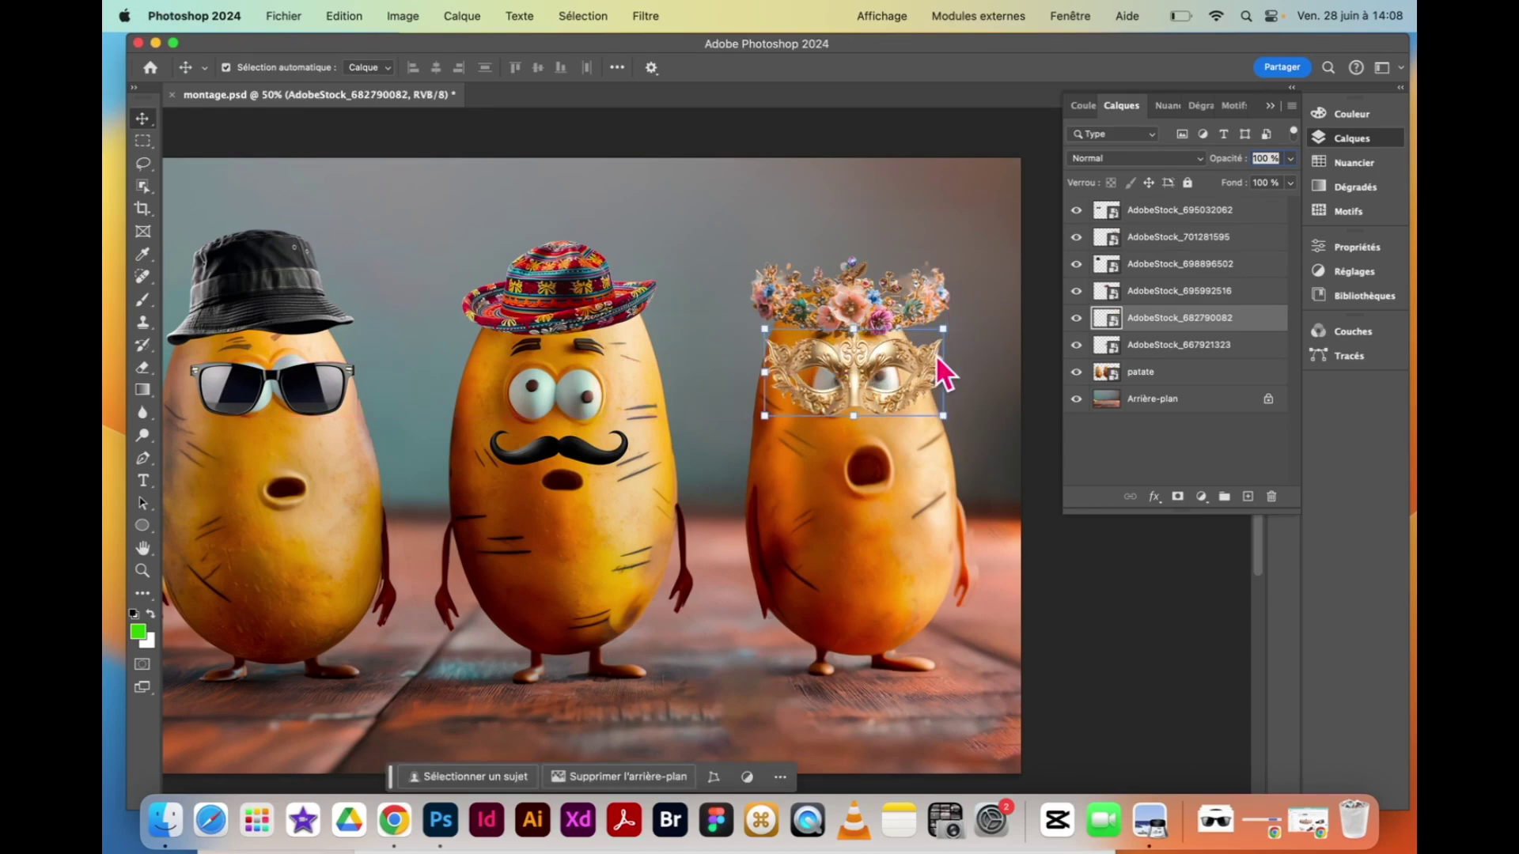
Draw a magenta circle about 1490 px wide over the left potato, above the sunglasses layer
scroll(935, 354, "left", 3)
scroll(935, 355, "down", 1)
scroll(935, 353, "right", 2)
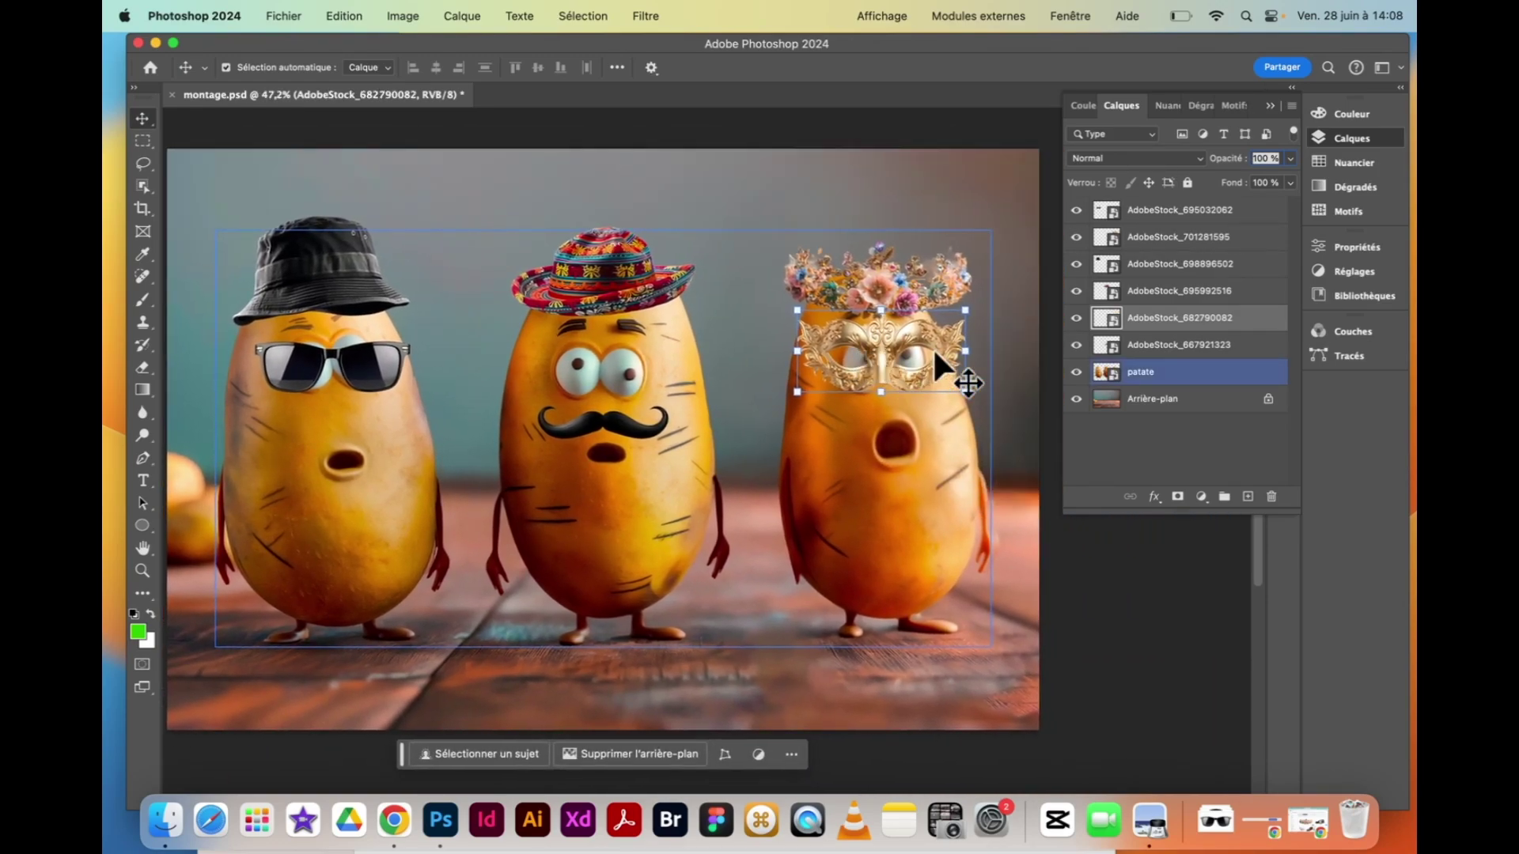
left_click(1179, 211)
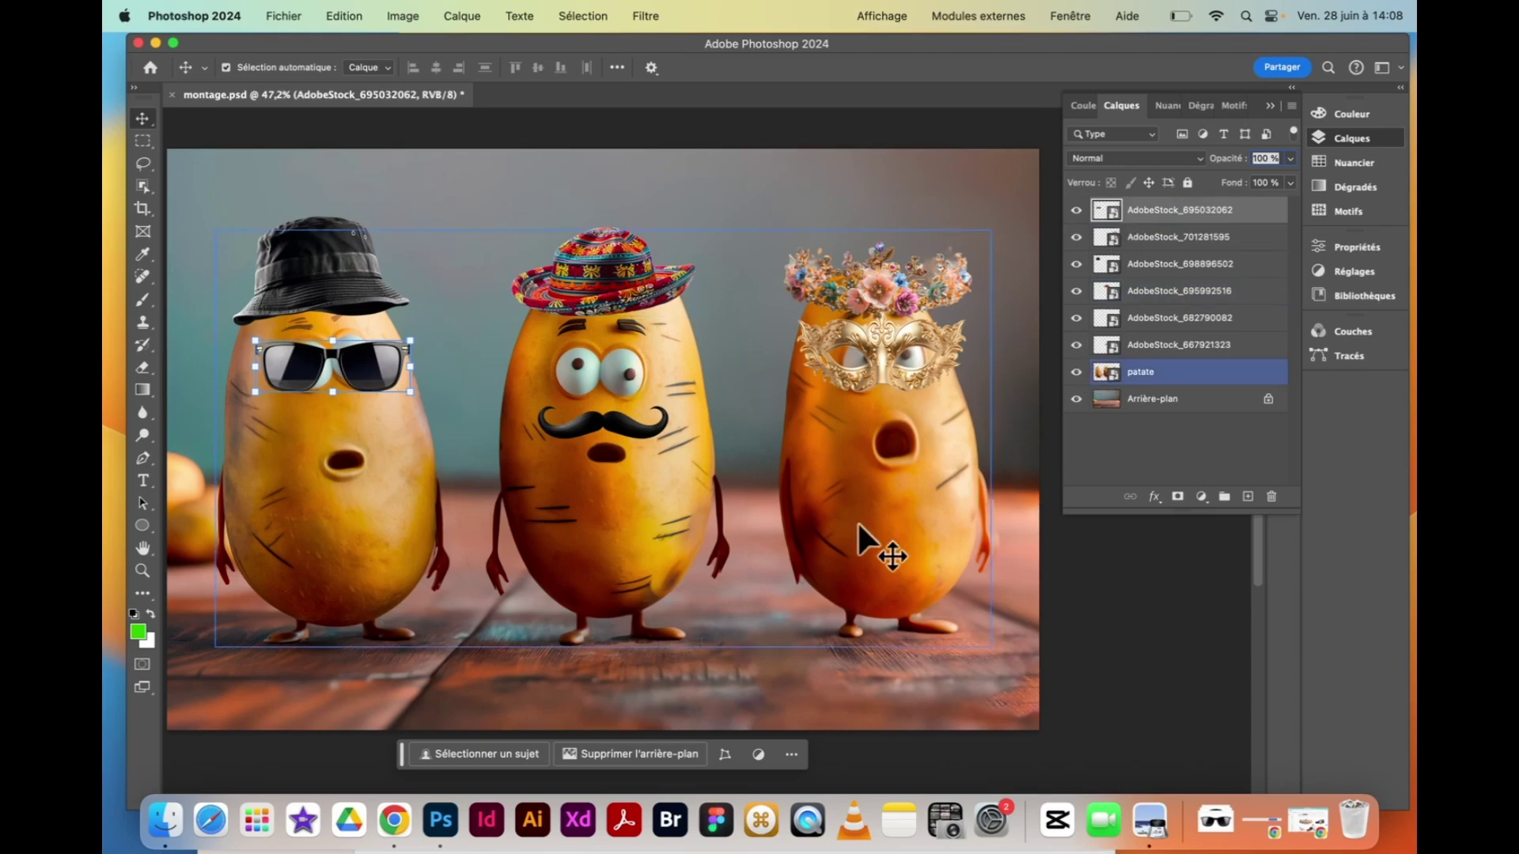
scroll(857, 522, "left", 2)
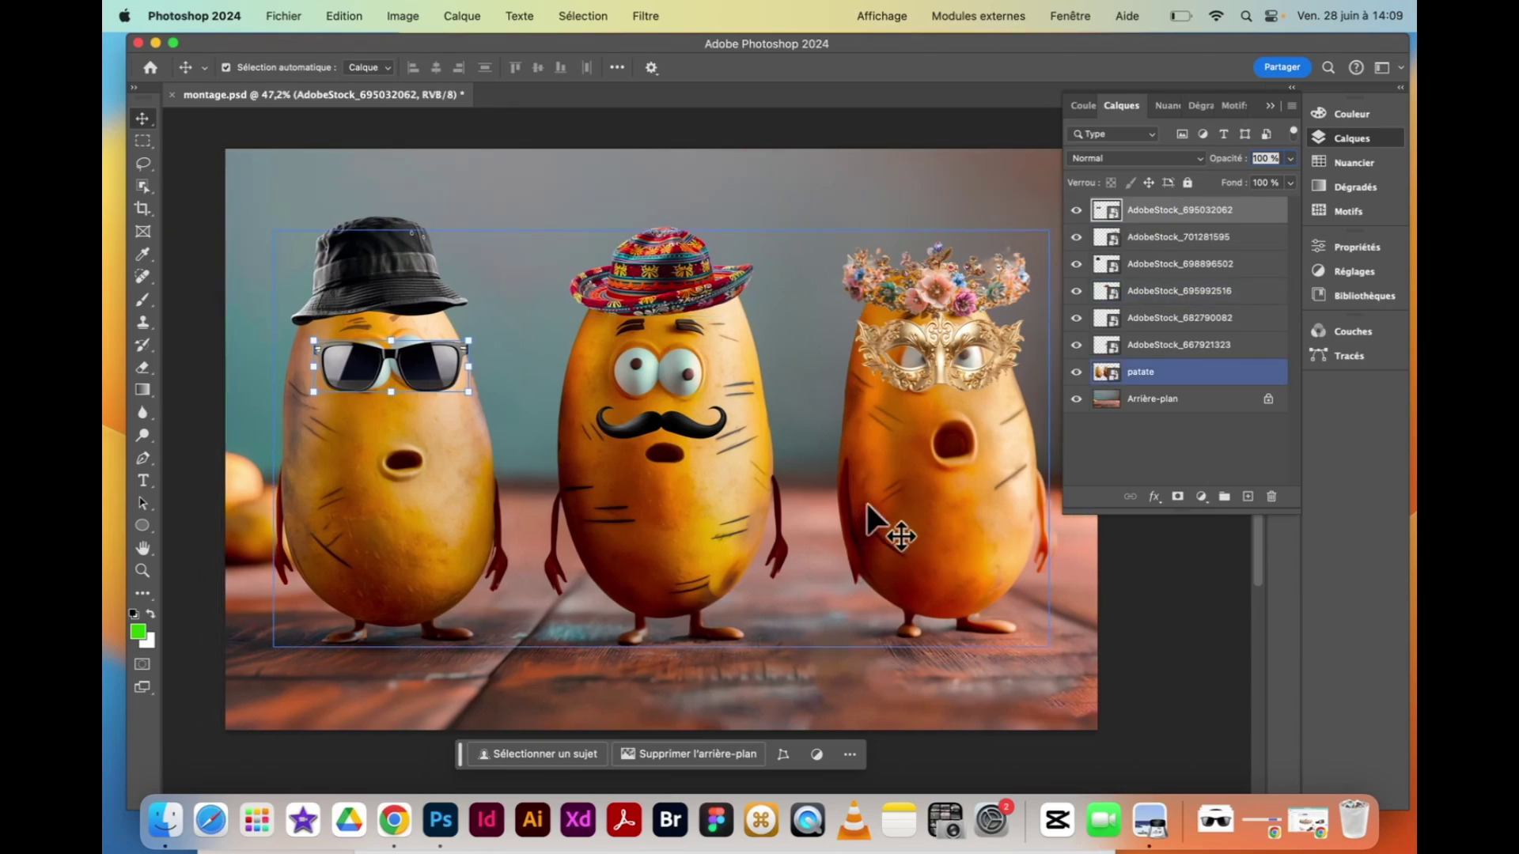
left_click(146, 527)
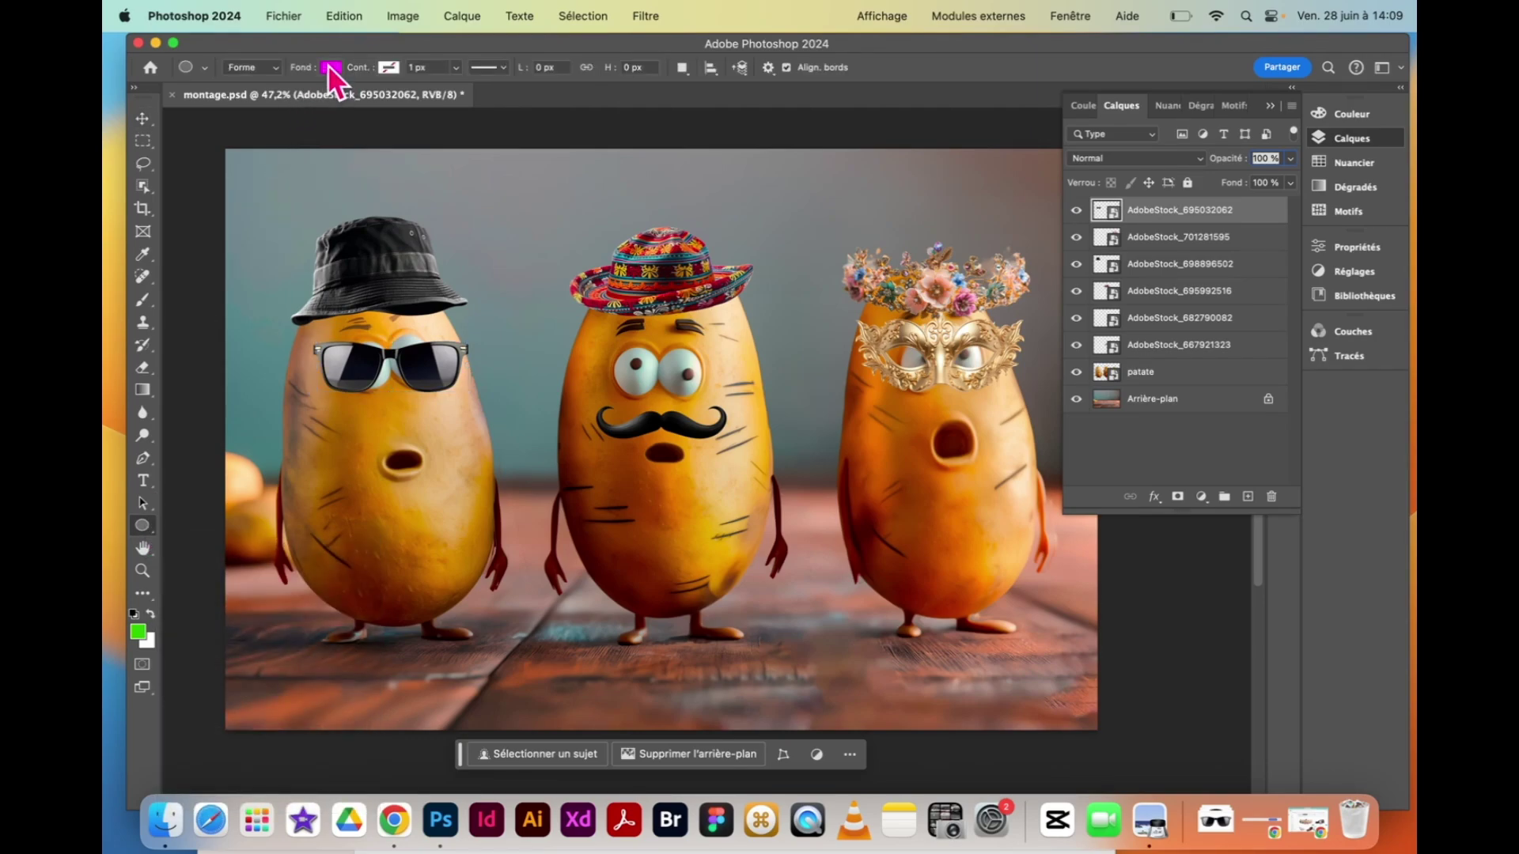
left_click_drag(307, 182, 611, 531)
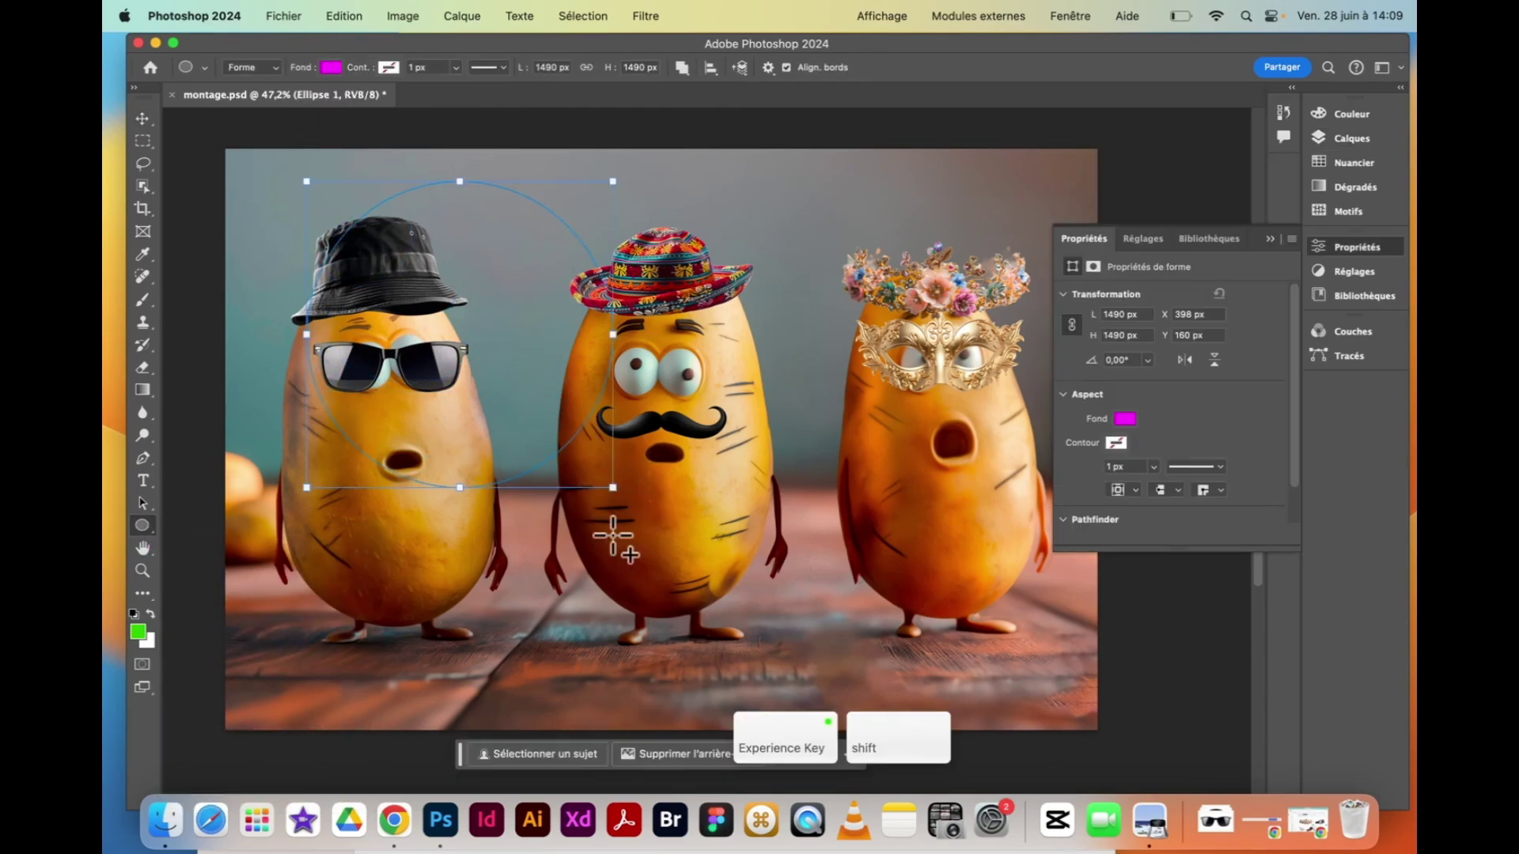
Move the magenta circle between the middle and right potatoes and select its layer in the Calques panel
left_click(143, 117)
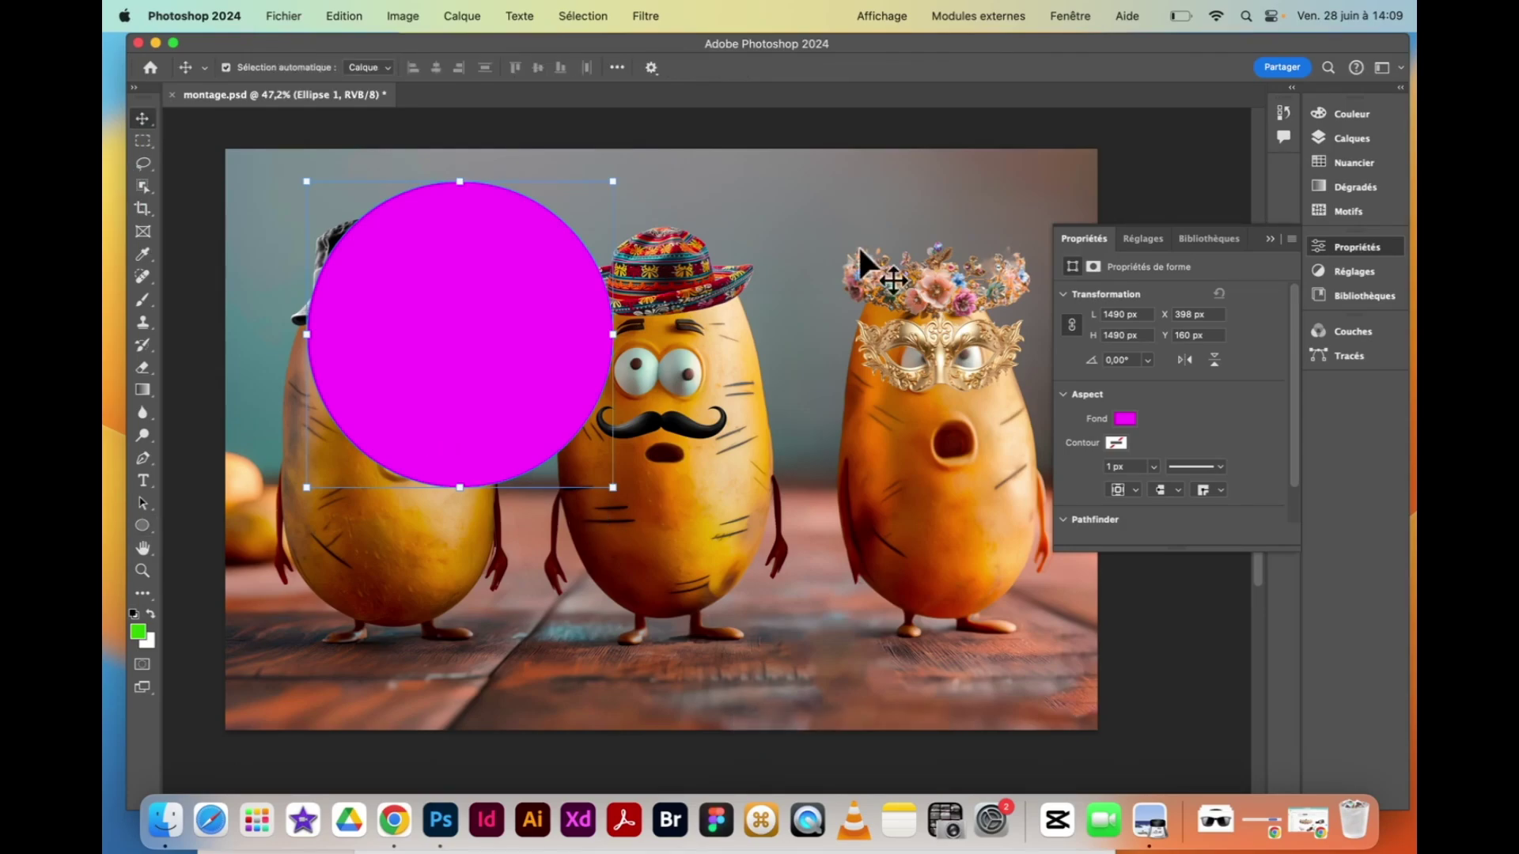
left_click(1351, 138)
left_click_drag(436, 338, 777, 346)
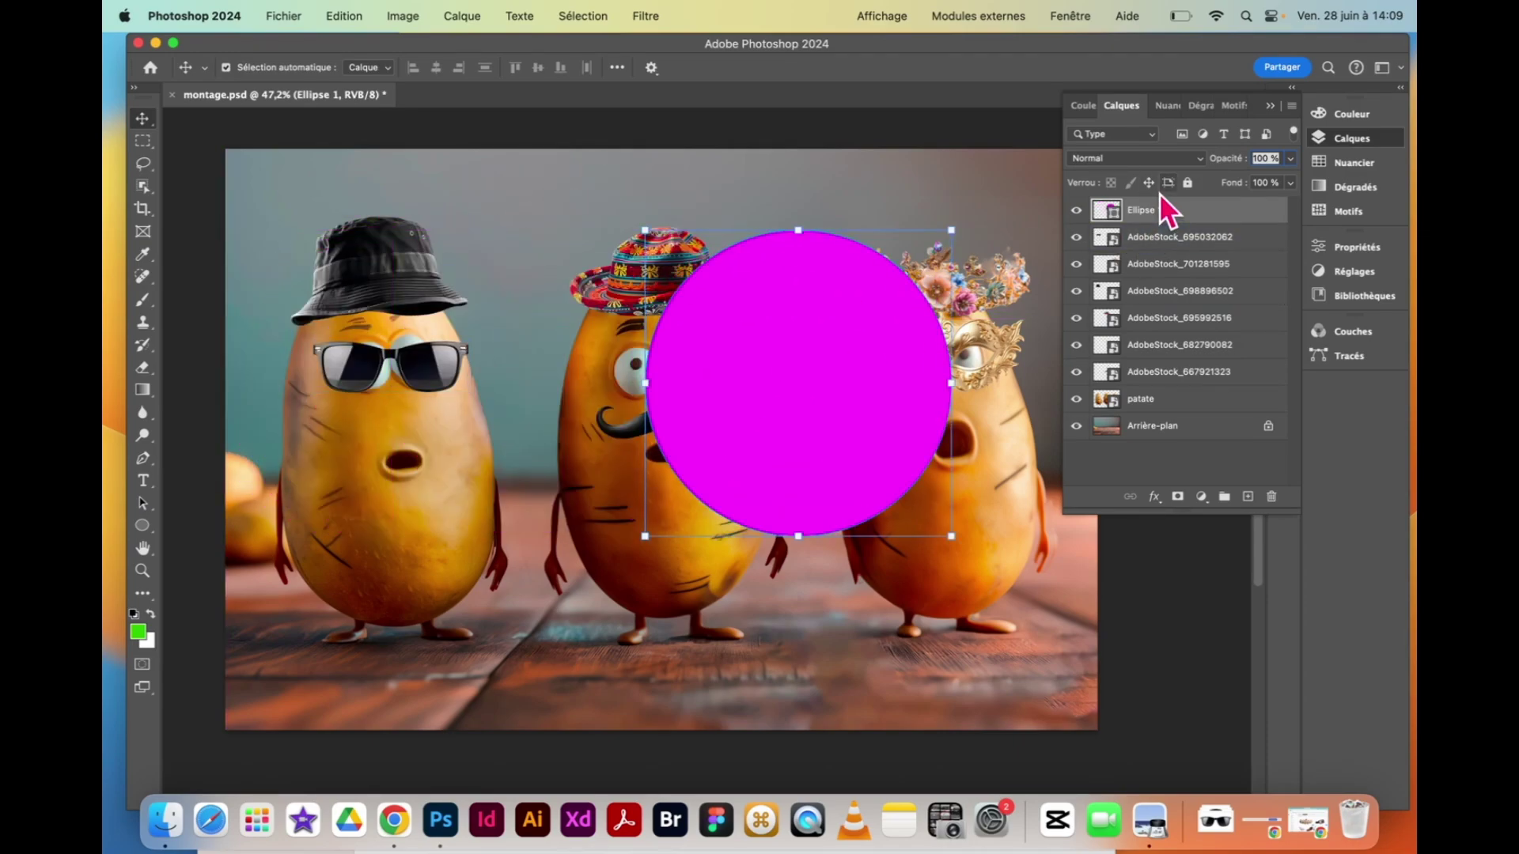
mouse_move(1141, 215)
left_mouse_down()
mouse_move(1142, 314)
mouse_move(1101, 245)
mouse_move(1138, 212)
left_mouse_up()
Hide and show the magenta circle's layer twice
left_click(1077, 211)
left_click(1077, 211)
left_click(1077, 212)
left_click(1077, 211)
Move the magenta circle over the middle potato and lower its layer below the patate layer
left_click_drag(680, 469, 635, 408)
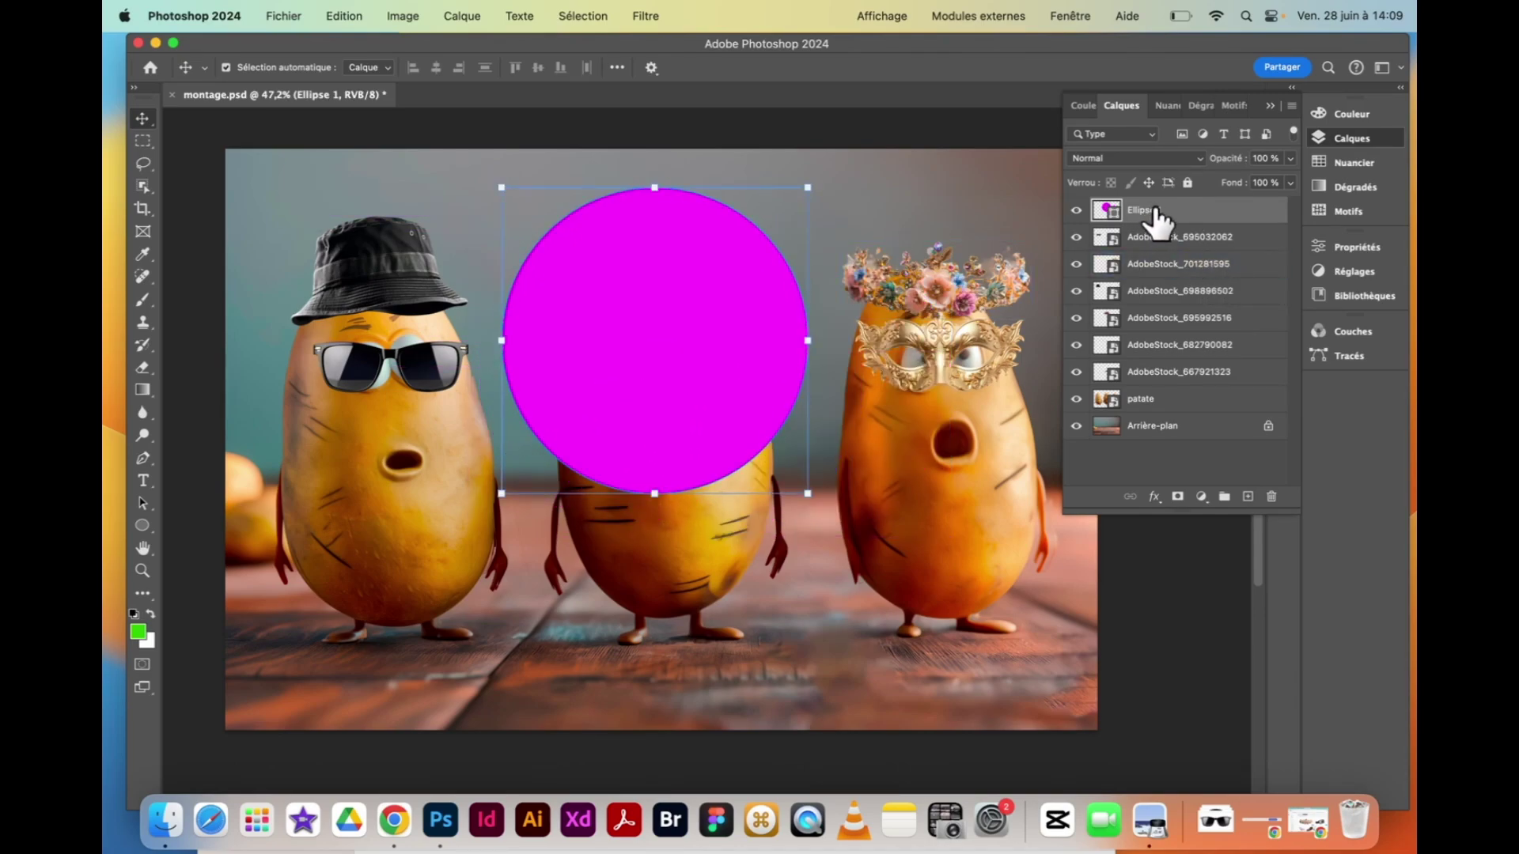
left_click_drag(1154, 215, 1137, 411)
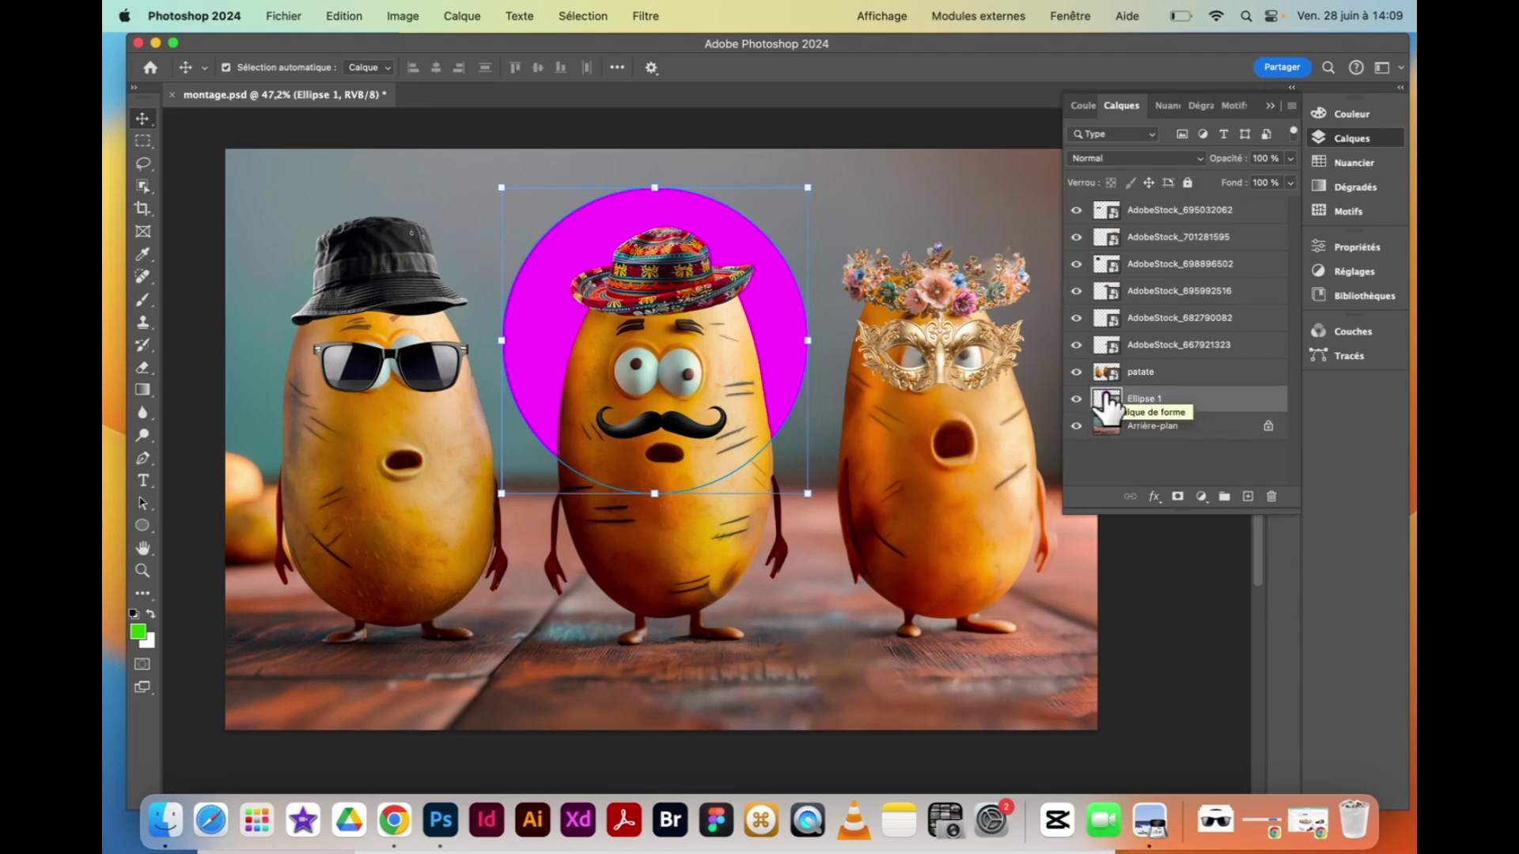
Delete the Ellipse 1 layer and select the Arrière-plan layer
left_click(1272, 497)
left_click(804, 299)
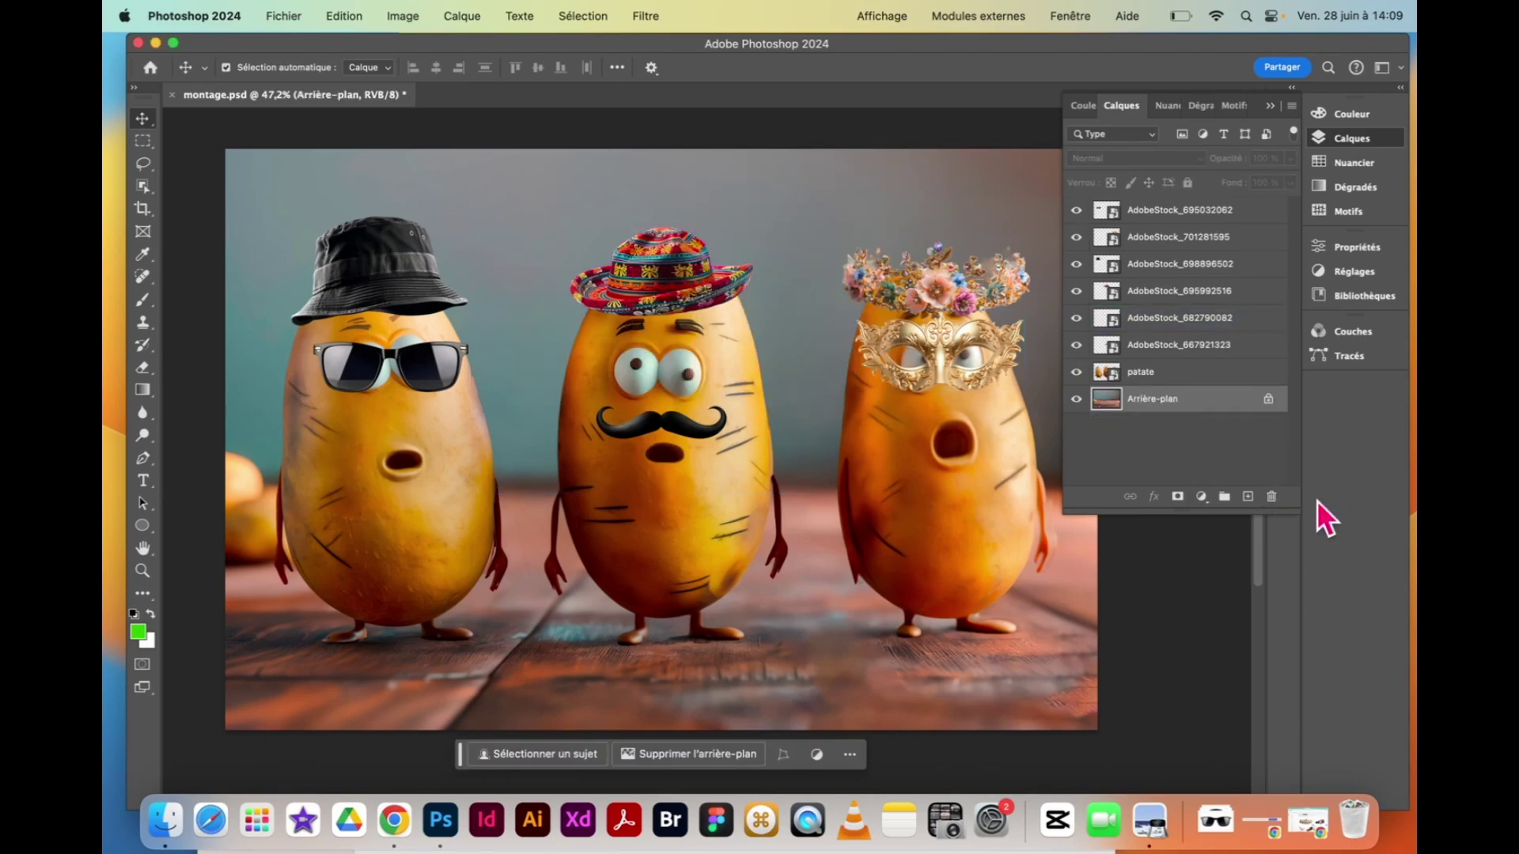
Create an empty layer above the Arrière-plan layer and paint bright green brush strokes on it behind the potatoes
left_click(1247, 497)
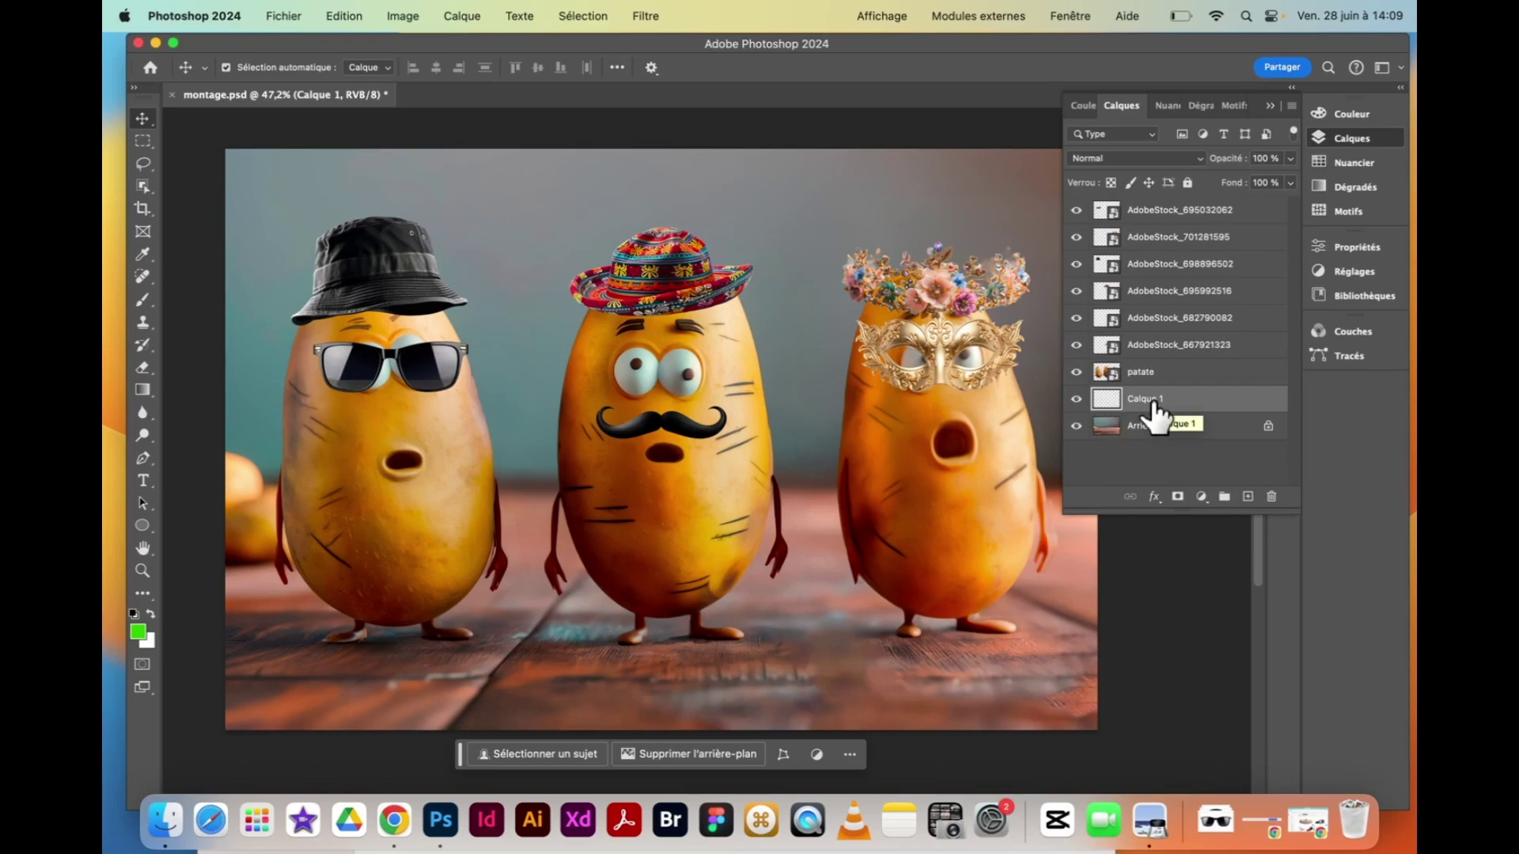
left_click(142, 301)
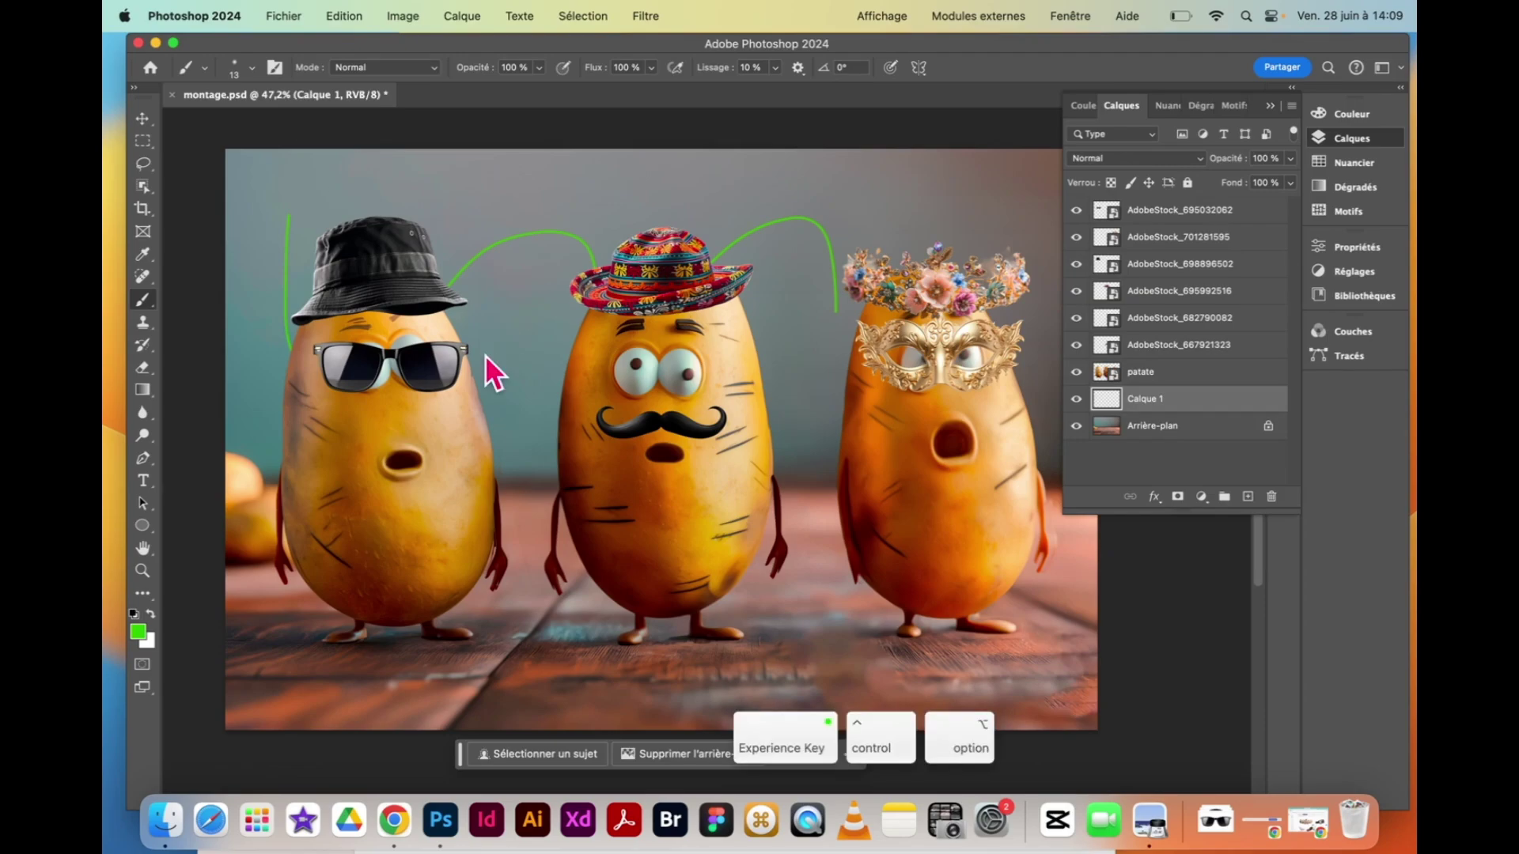
left_click_drag(466, 229, 475, 388)
mouse_move(551, 431)
left_mouse_down()
mouse_move(956, 288)
mouse_move(298, 277)
mouse_move(508, 322)
mouse_move(989, 237)
left_mouse_up()
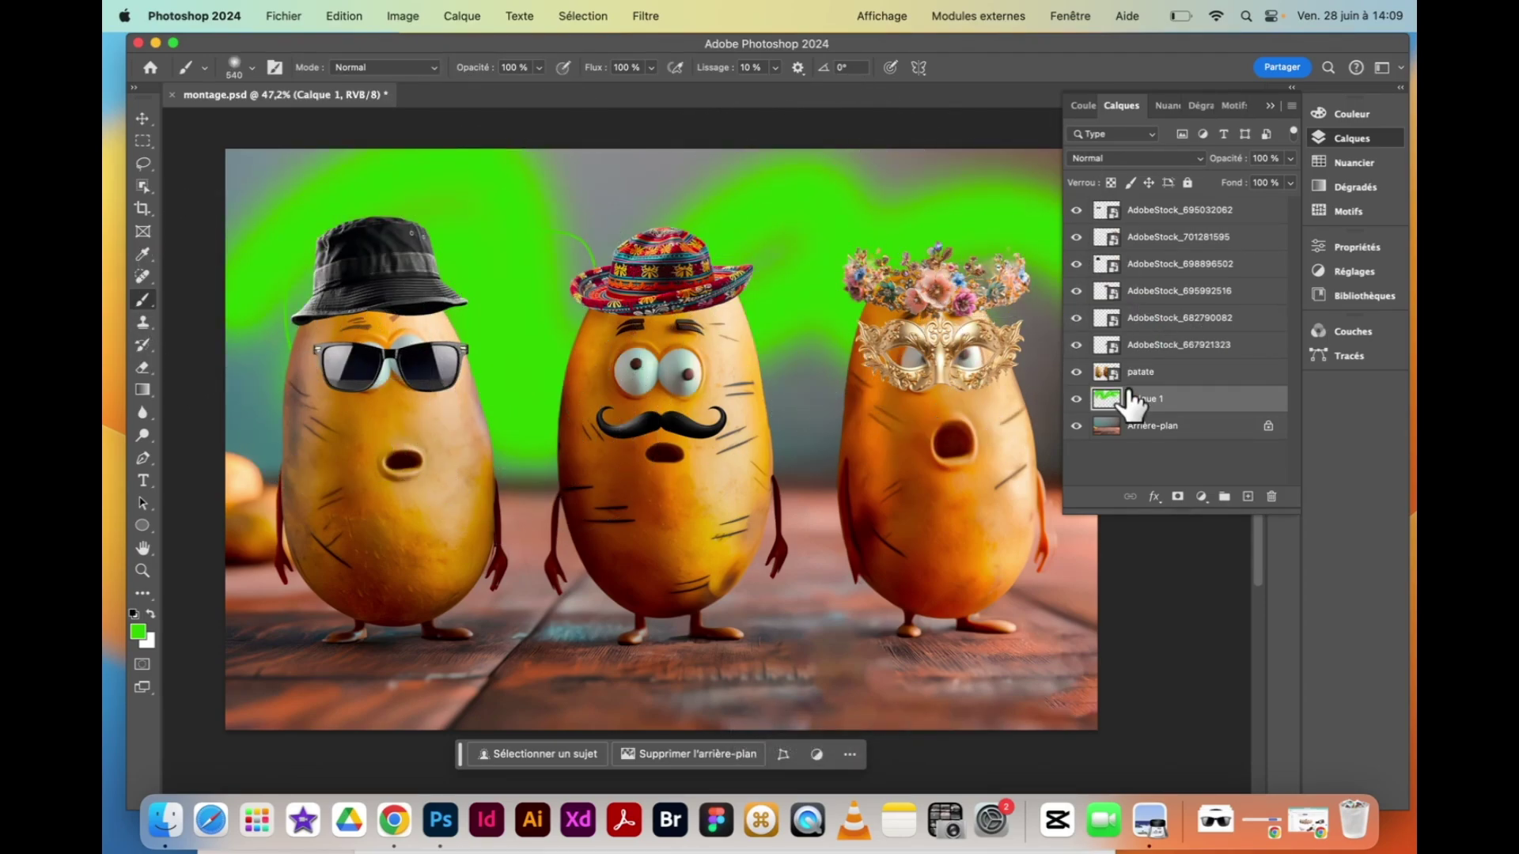
Delete the green-painted Calque 1 layer
mouse_move(1128, 408)
left_mouse_down()
mouse_move(1136, 230)
mouse_move(1142, 408)
mouse_move(1166, 396)
mouse_move(1176, 418)
left_mouse_up()
left_click(1270, 496)
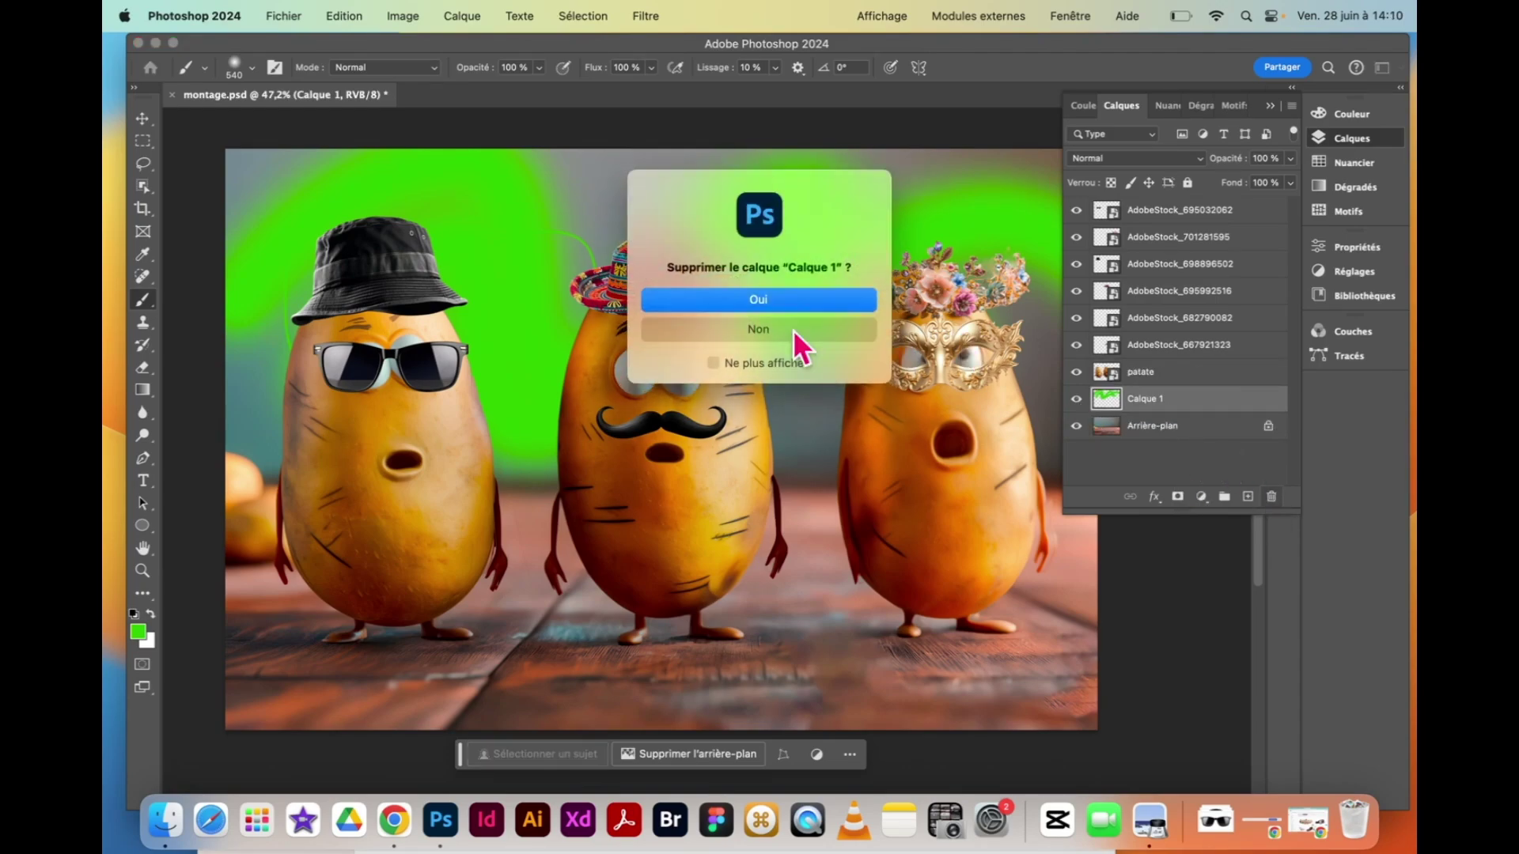
left_click(783, 301)
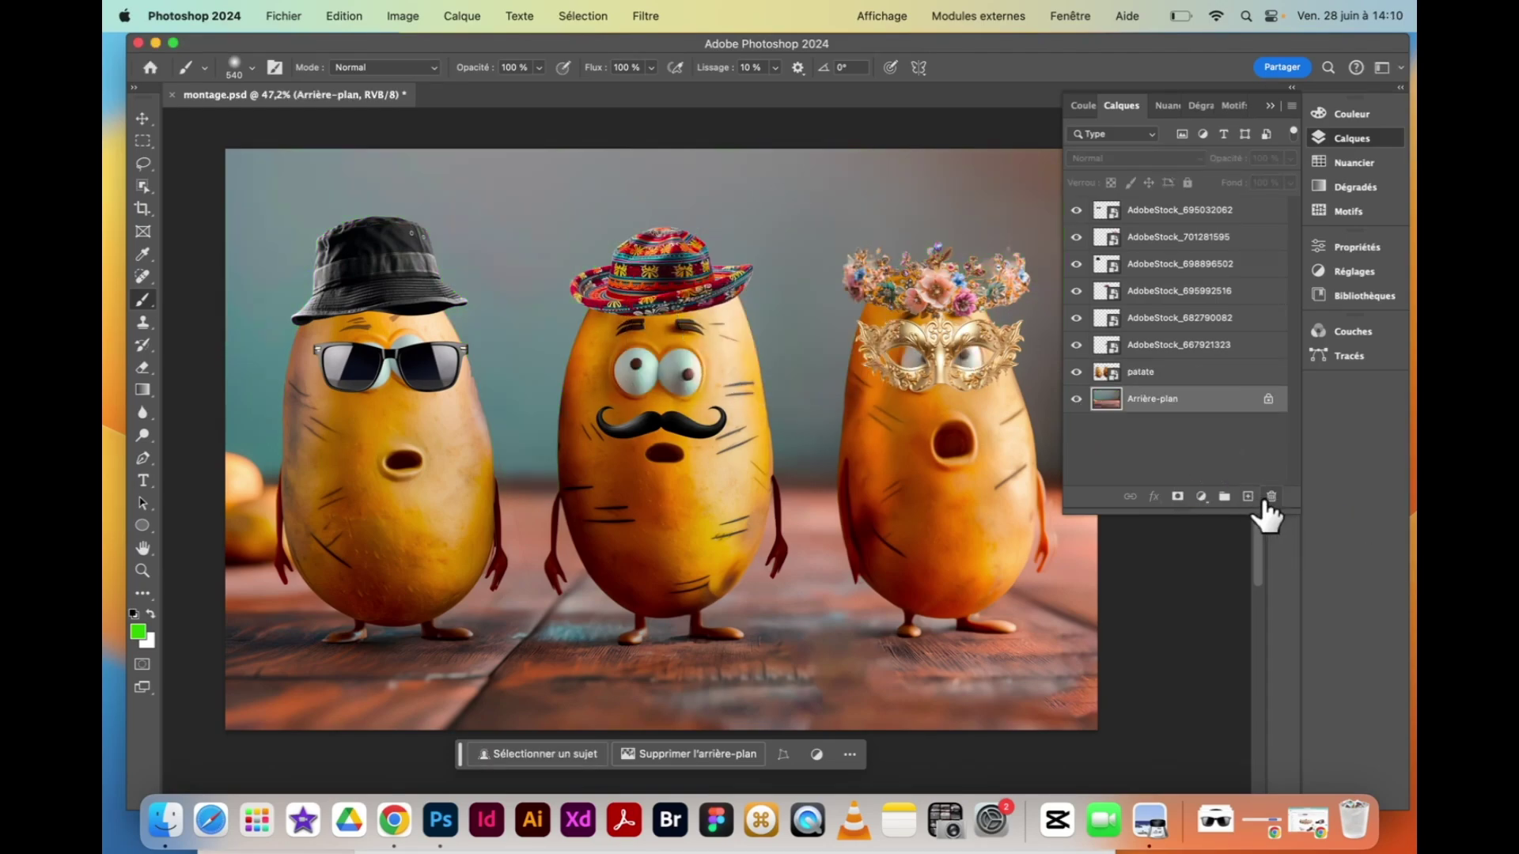
Create a layer group named accessoires and move it to the top of the layer stack
left_click(1223, 496)
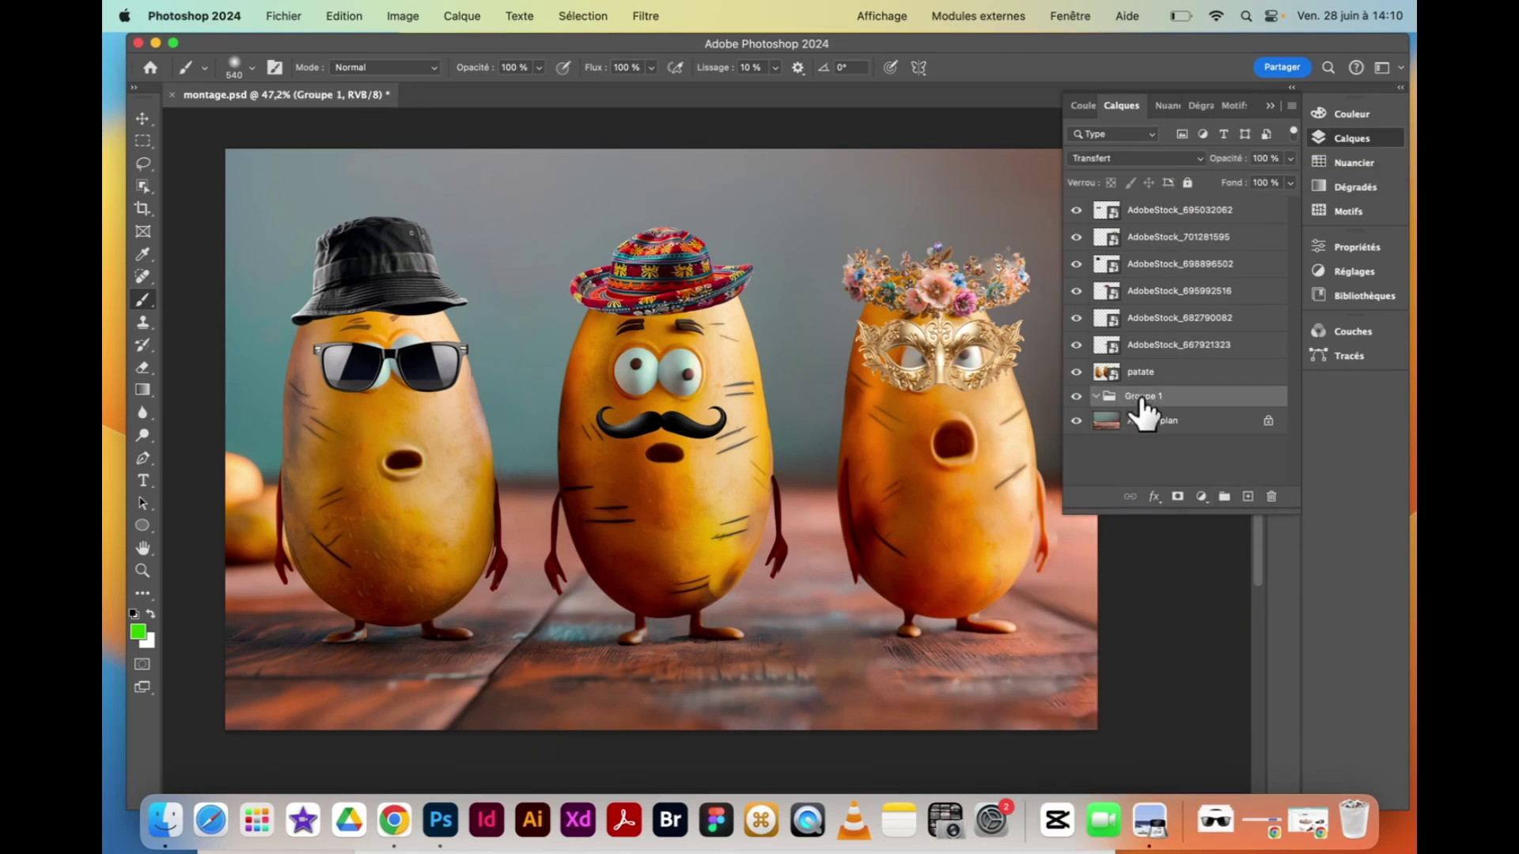
type("accessoires")
key("Return")
mouse_move(1143, 212)
left_mouse_down()
mouse_move(1139, 196)
mouse_move(1146, 224)
left_mouse_up()
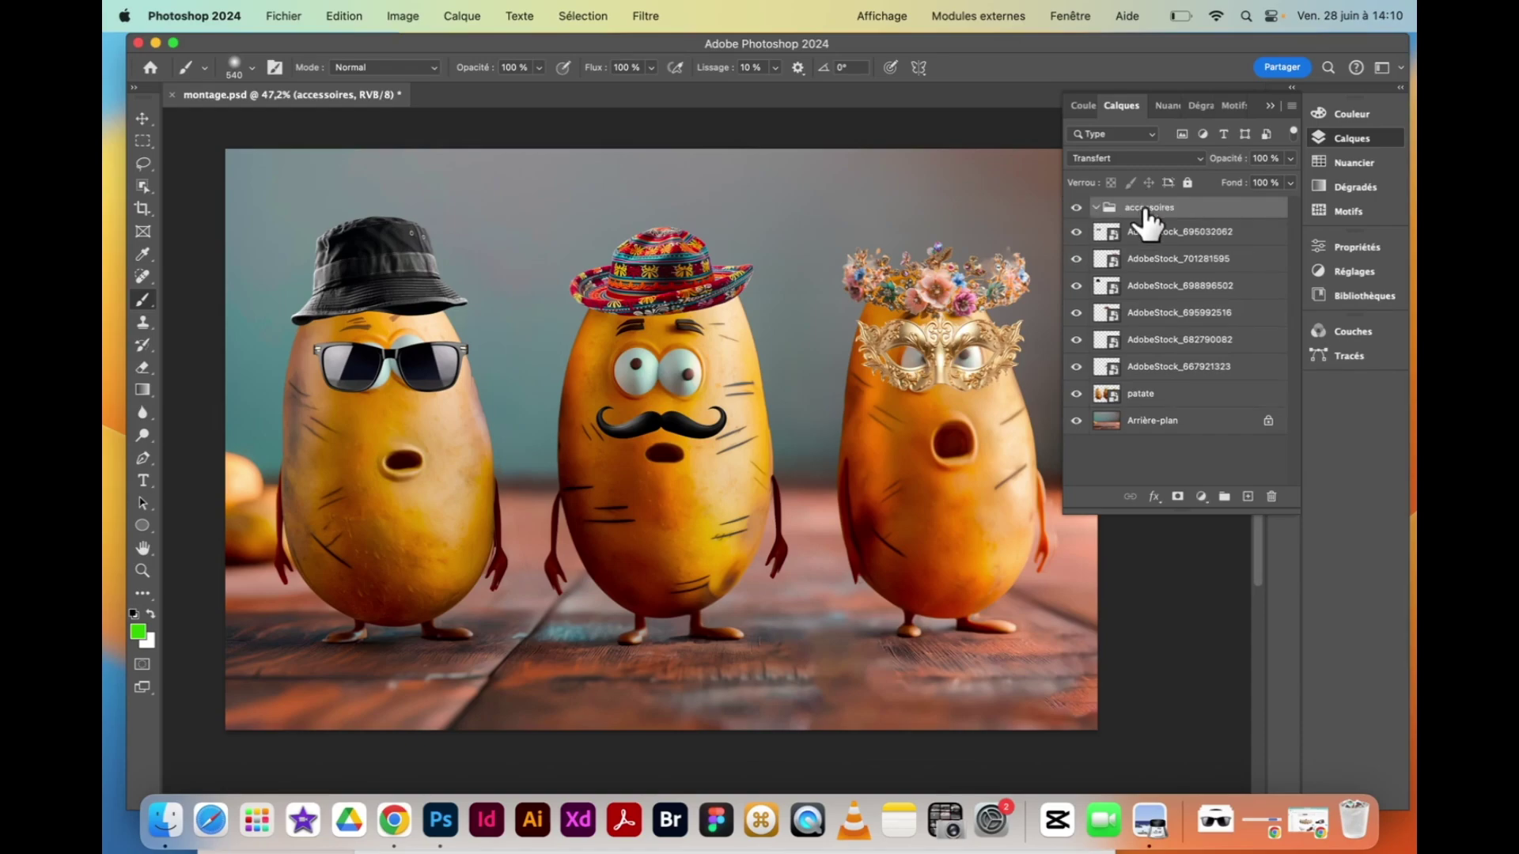
Move all six AdobeStock accessory layers into the accessoires group and collapse the group
left_click(1160, 261, "super")
left_click(1162, 287, "super")
left_click(1165, 314, "super")
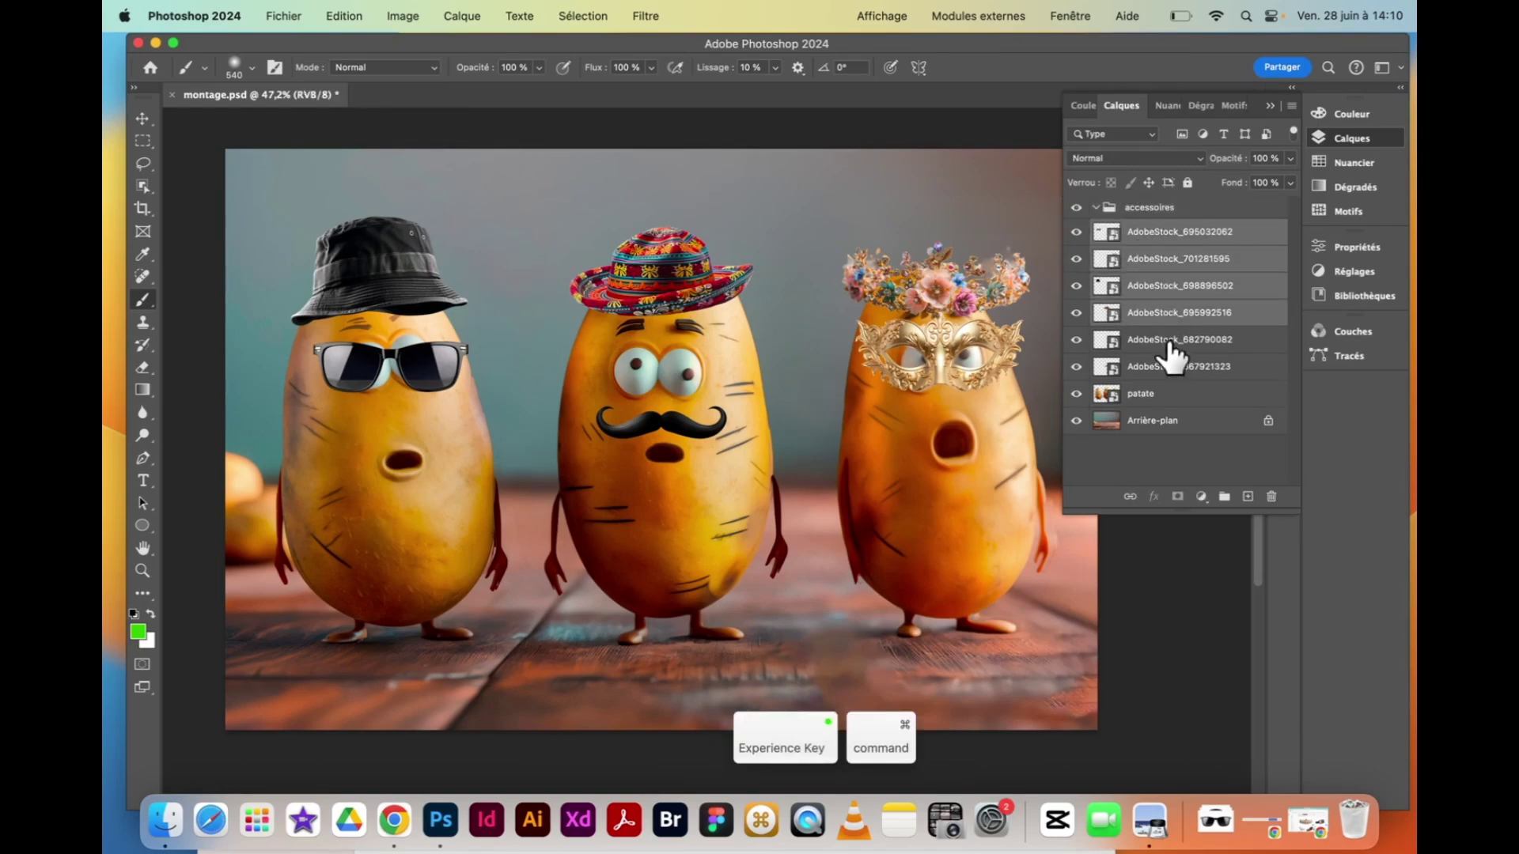
left_click(1166, 341, "super")
left_click(1169, 368, "super")
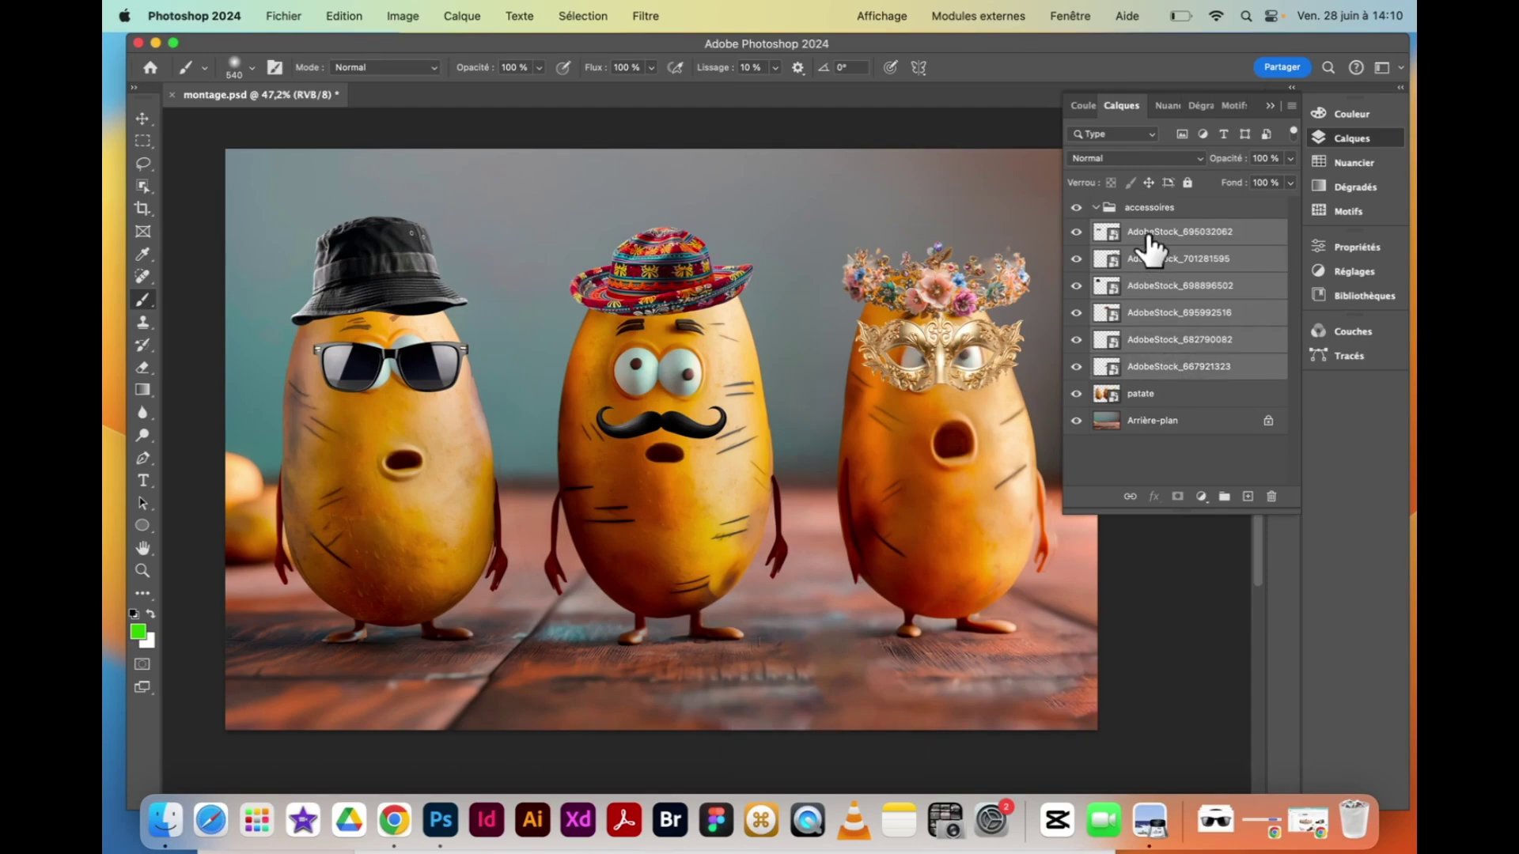
left_click_drag(1148, 245, 1164, 212)
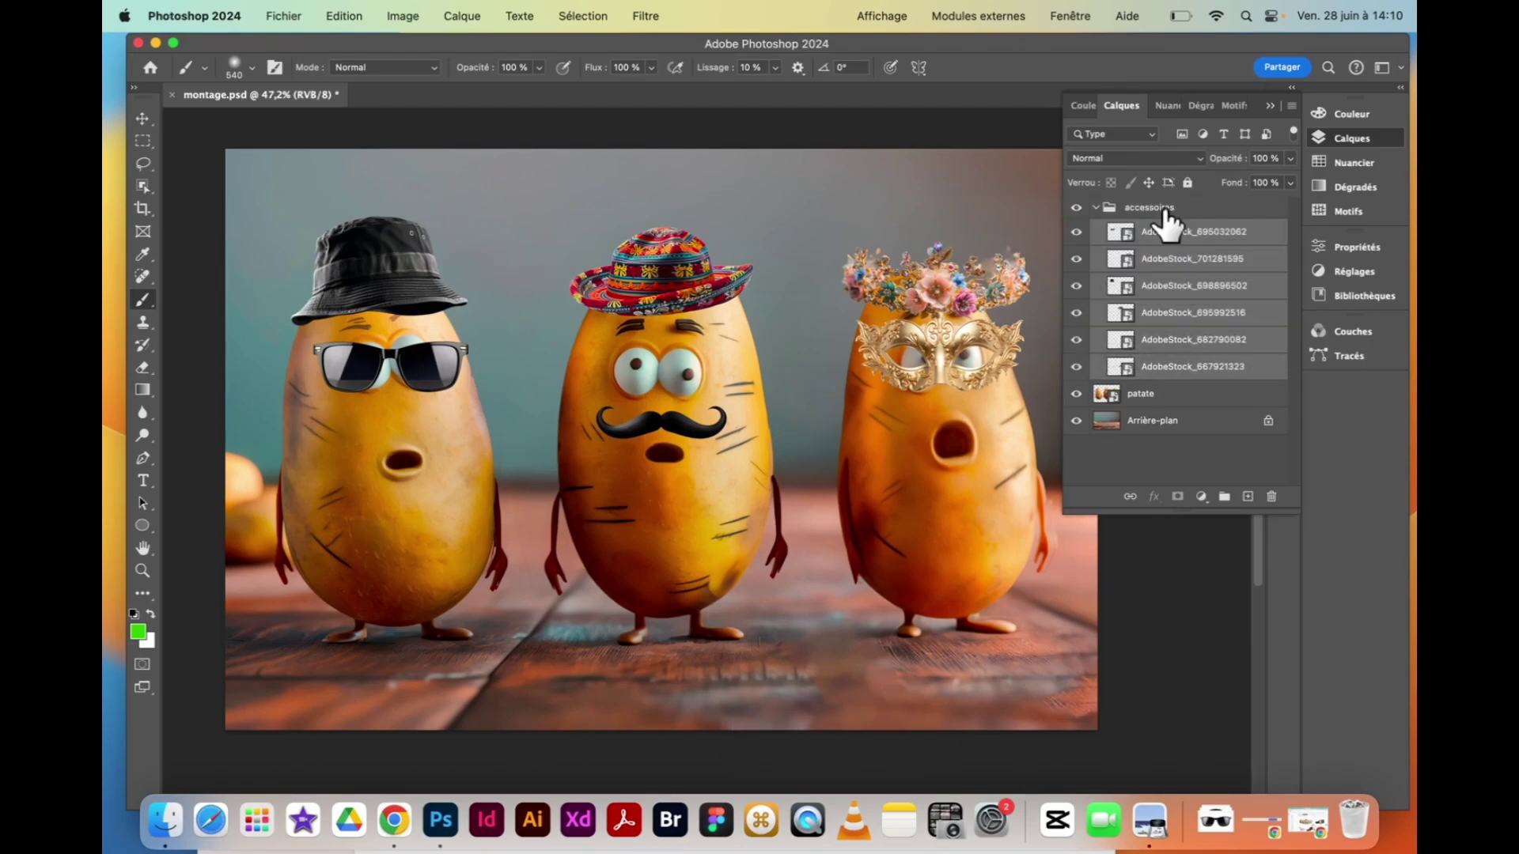
left_click(1095, 208)
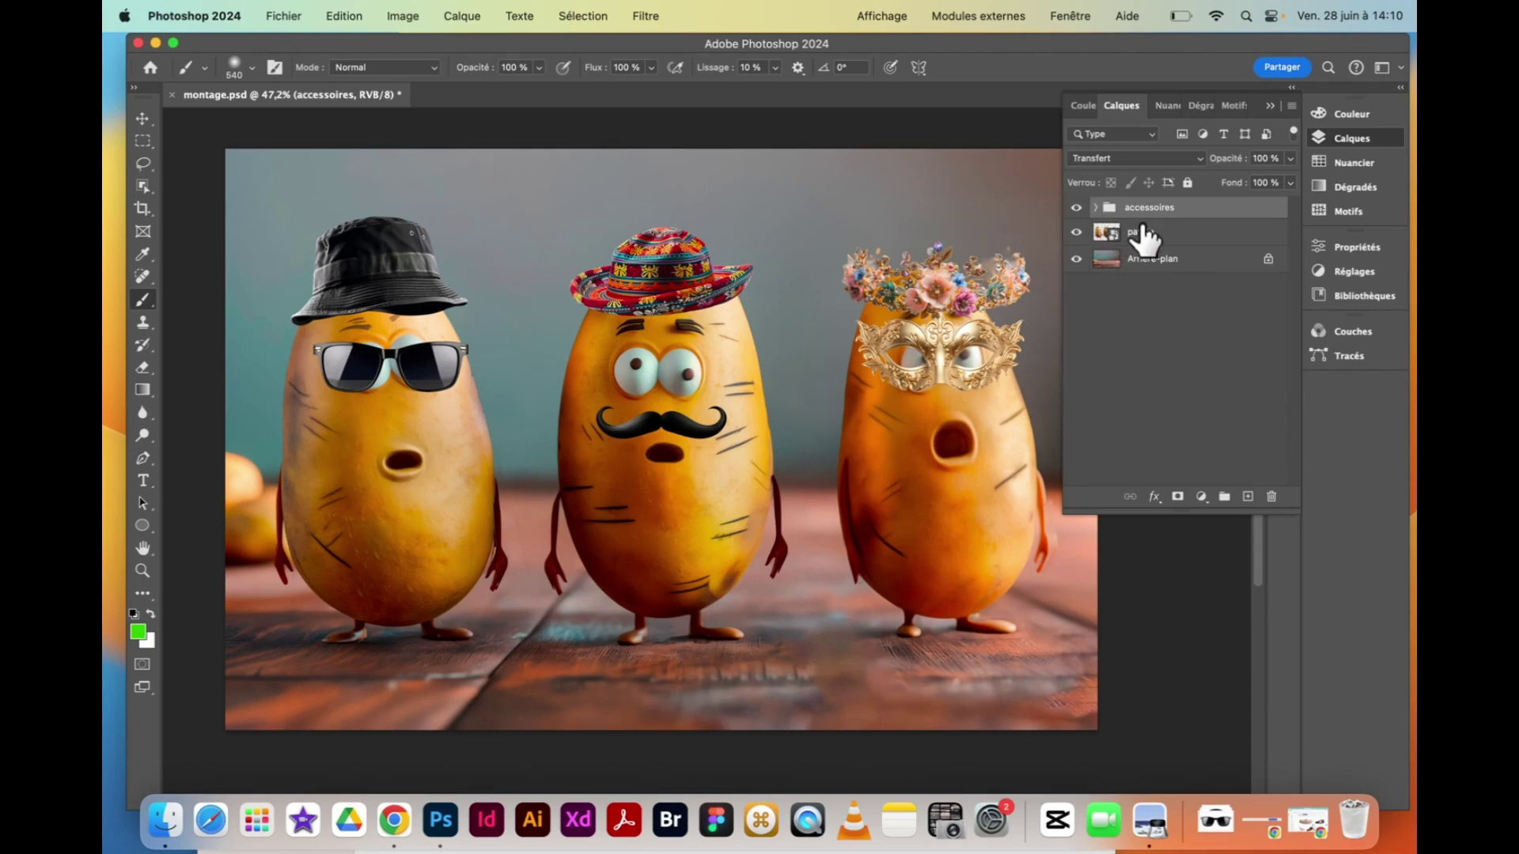
Hide and show the accessoires group, the patate layer and the Arrière-plan layer one after another
left_click(1074, 210)
left_click(1073, 211)
left_click(1076, 233)
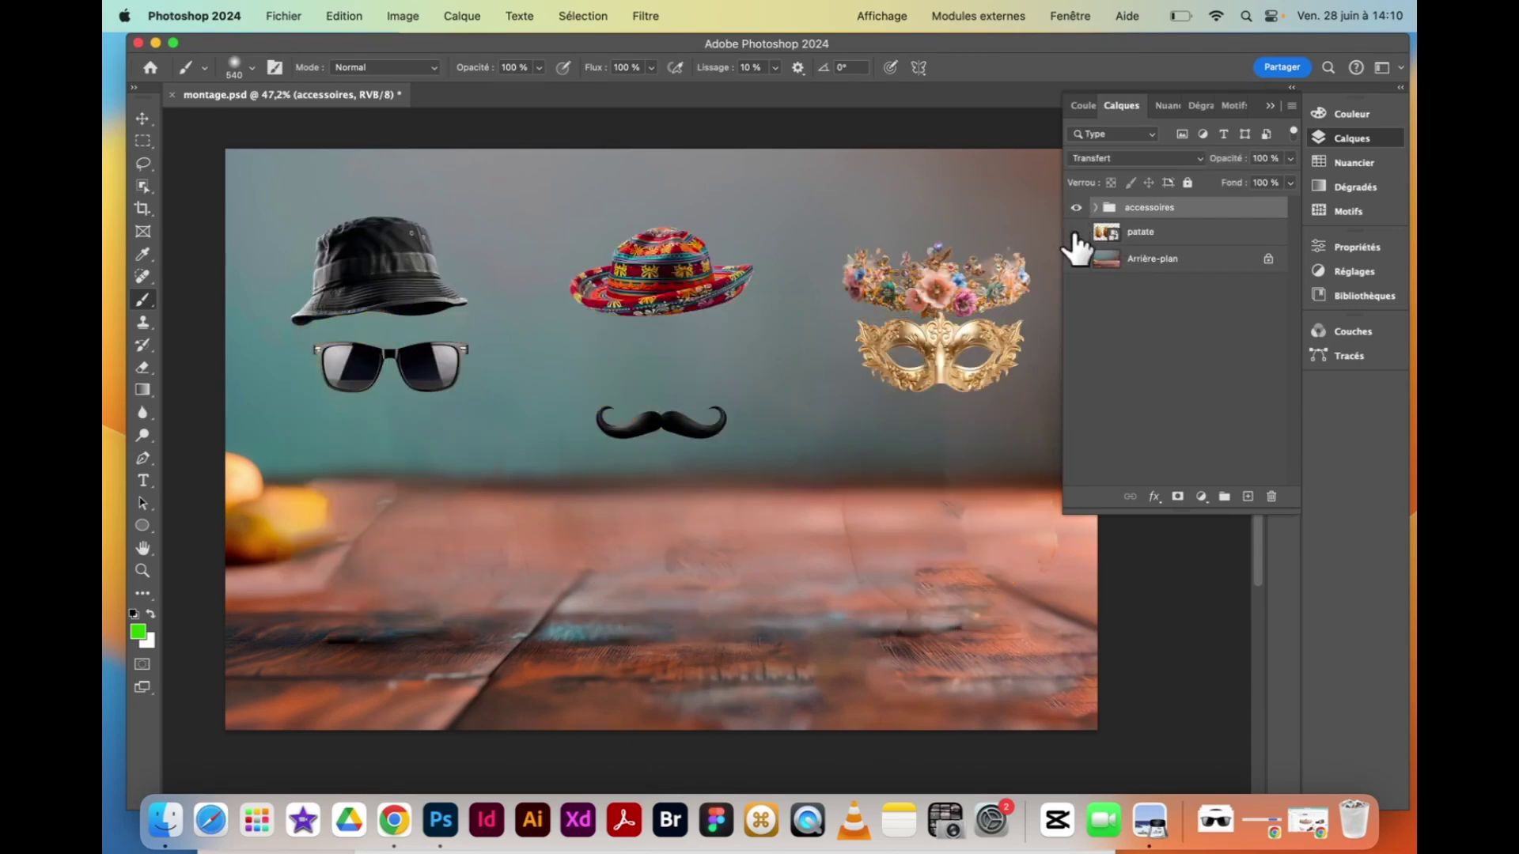
left_click(1076, 233)
left_click(1076, 259)
left_click(1076, 259)
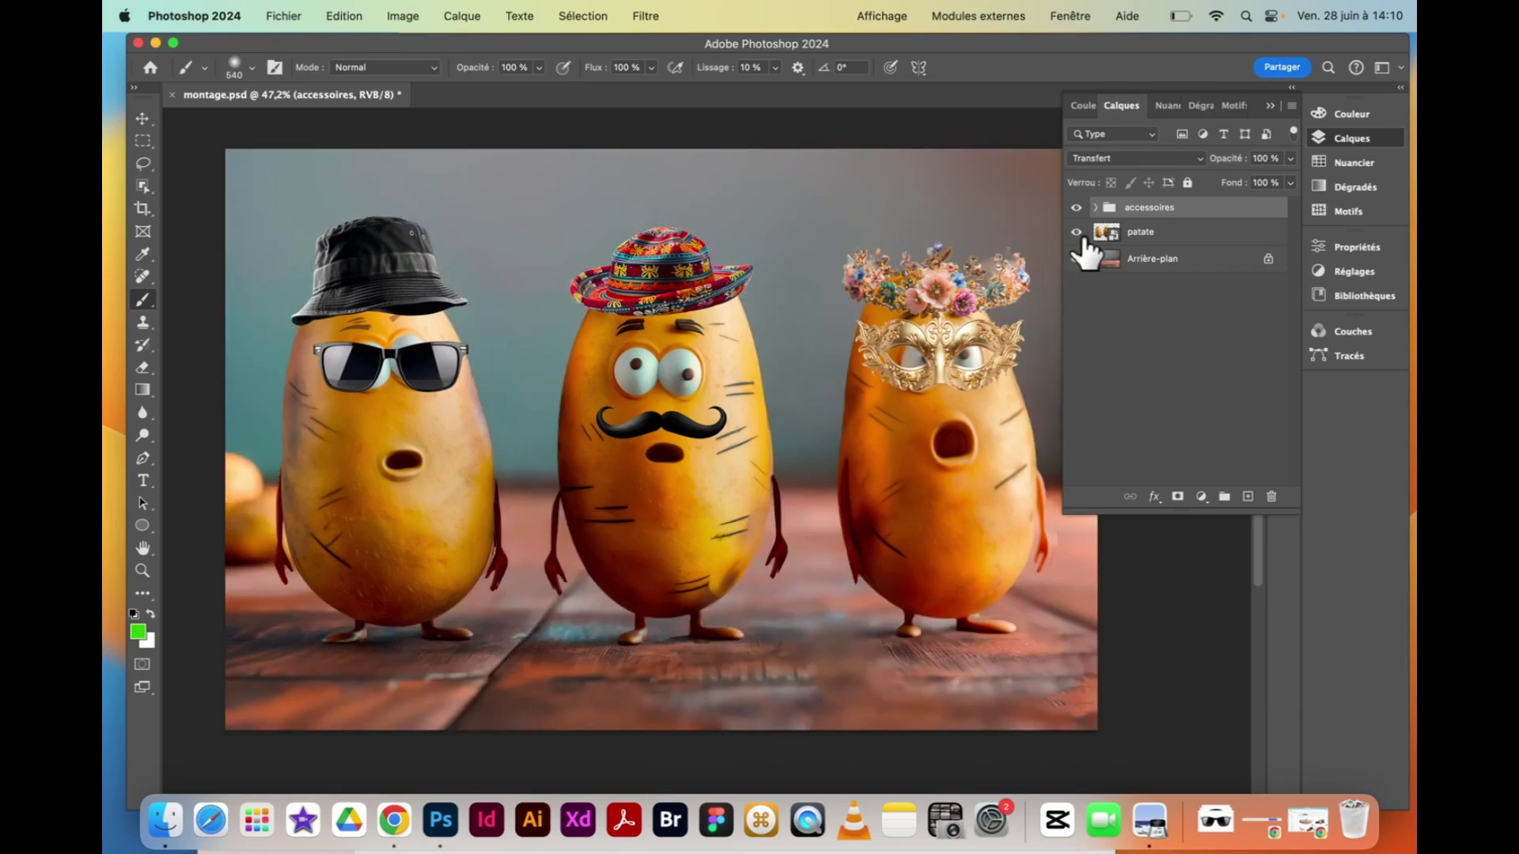
Expand the accessoires group to select the AdobeStock_695032062 layer, and save the document
left_click(1096, 207)
left_click(1176, 241)
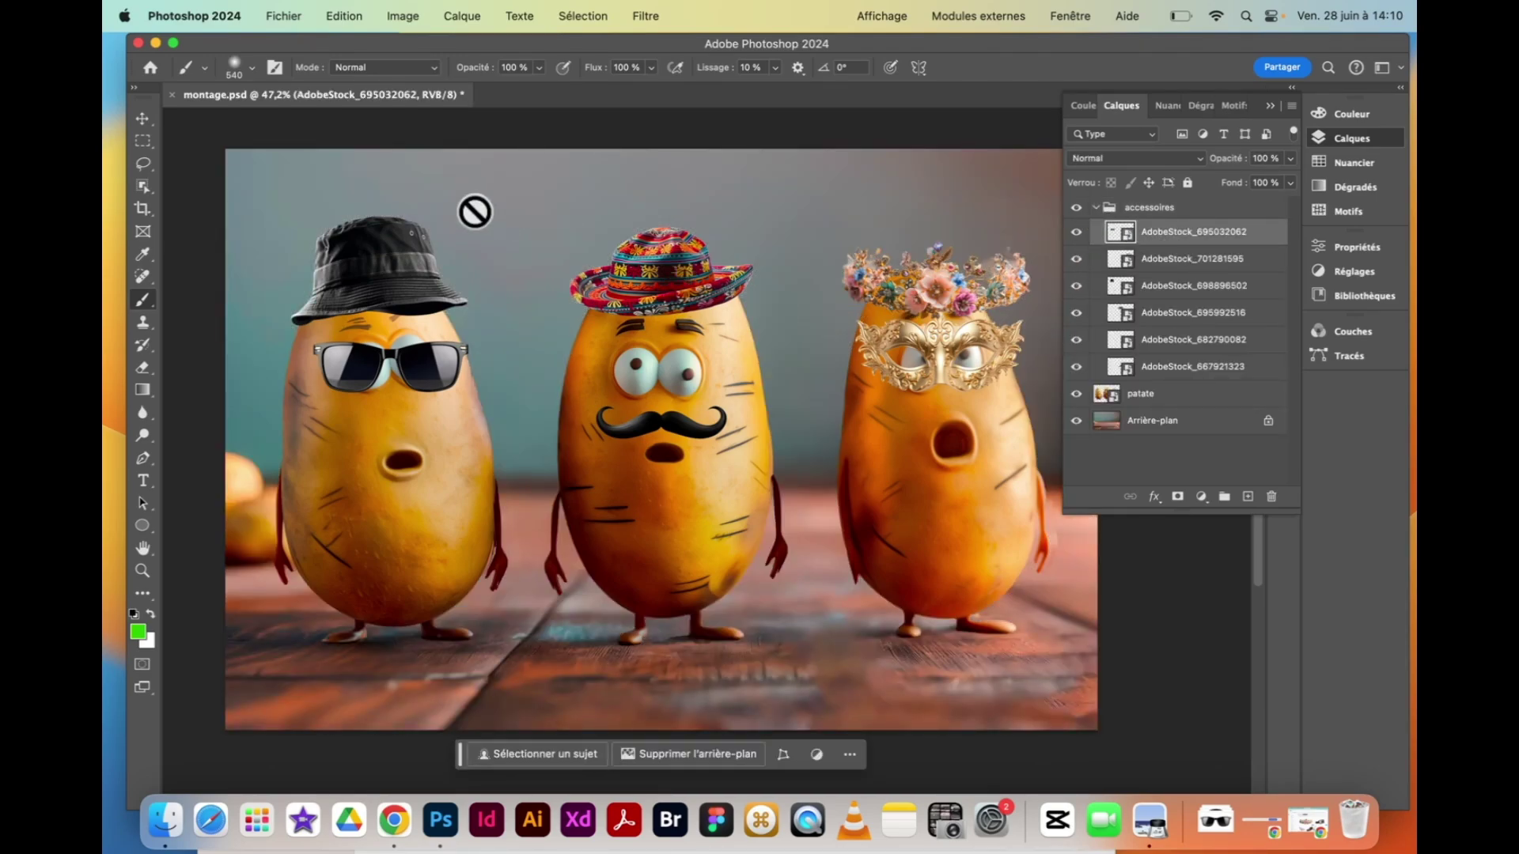
left_click(286, 17)
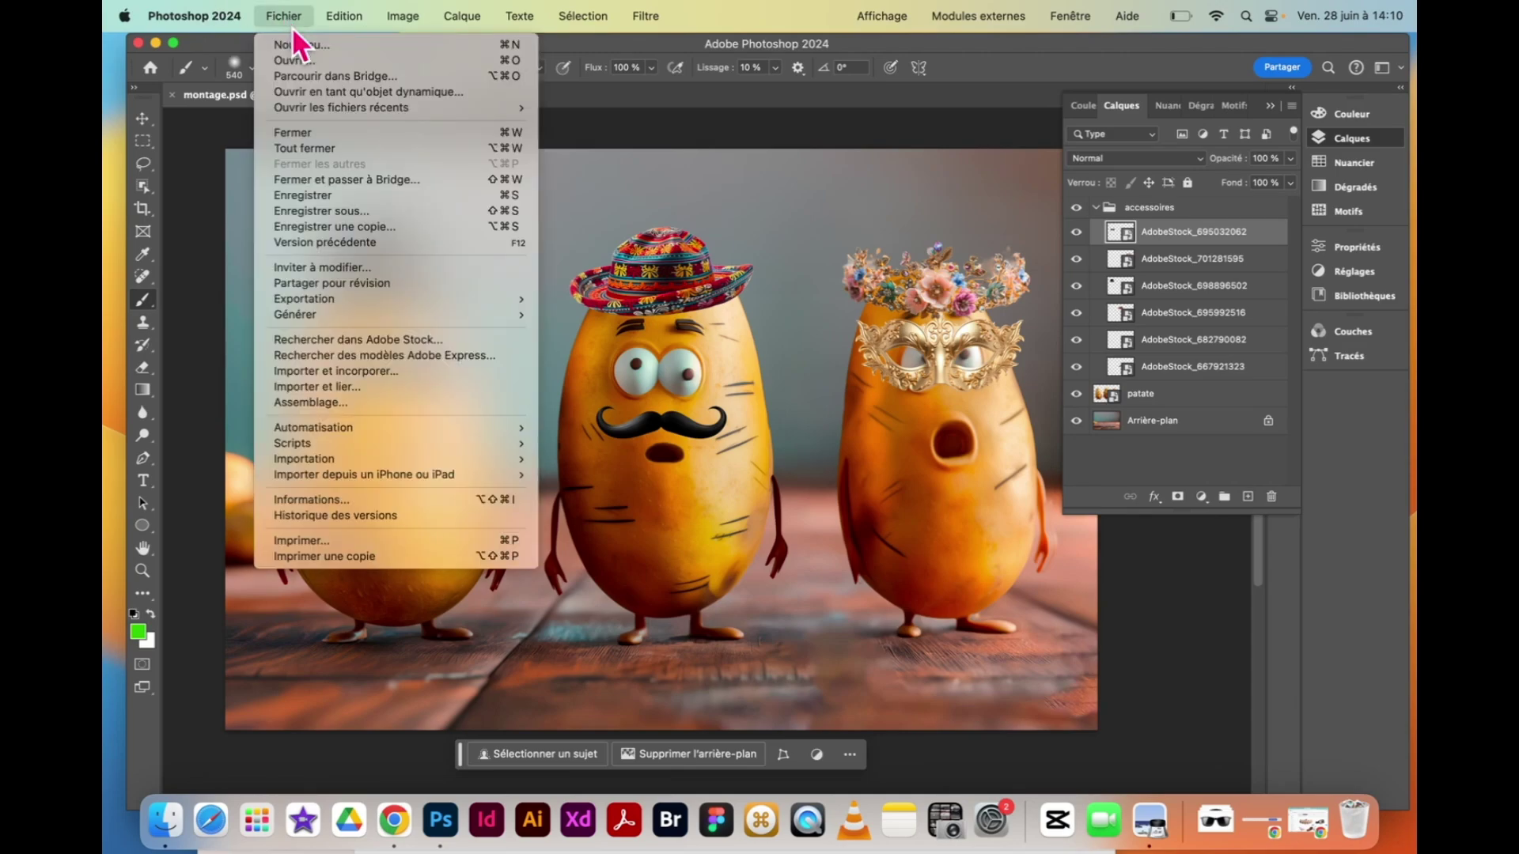
left_click(326, 200)
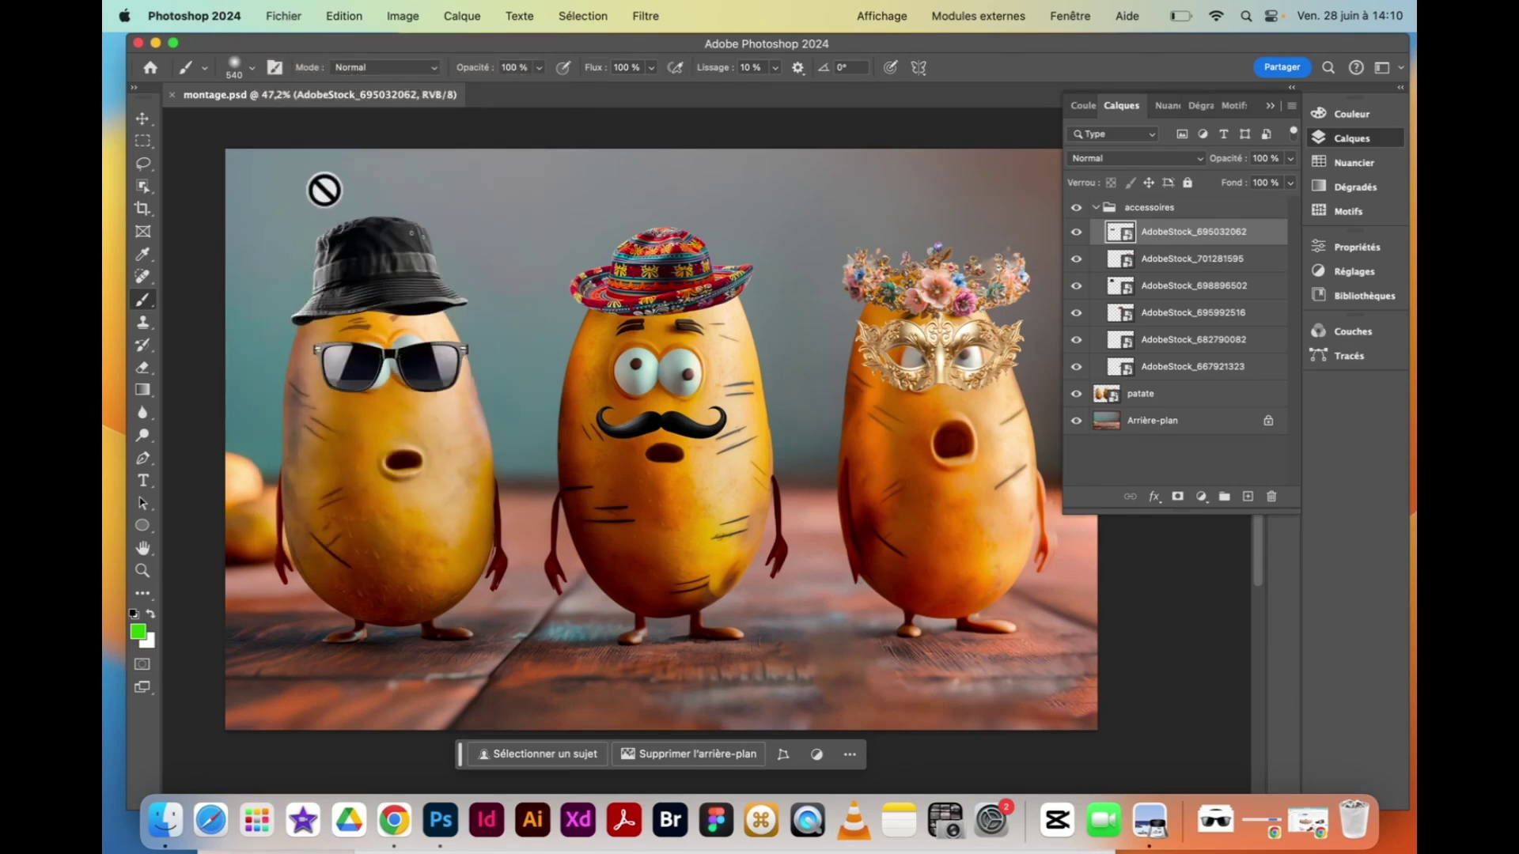
Close the document and reopen it in Photoshop from the montage.psd file on the desktop, after shifting its icon there
key("super+w")
left_click(155, 42)
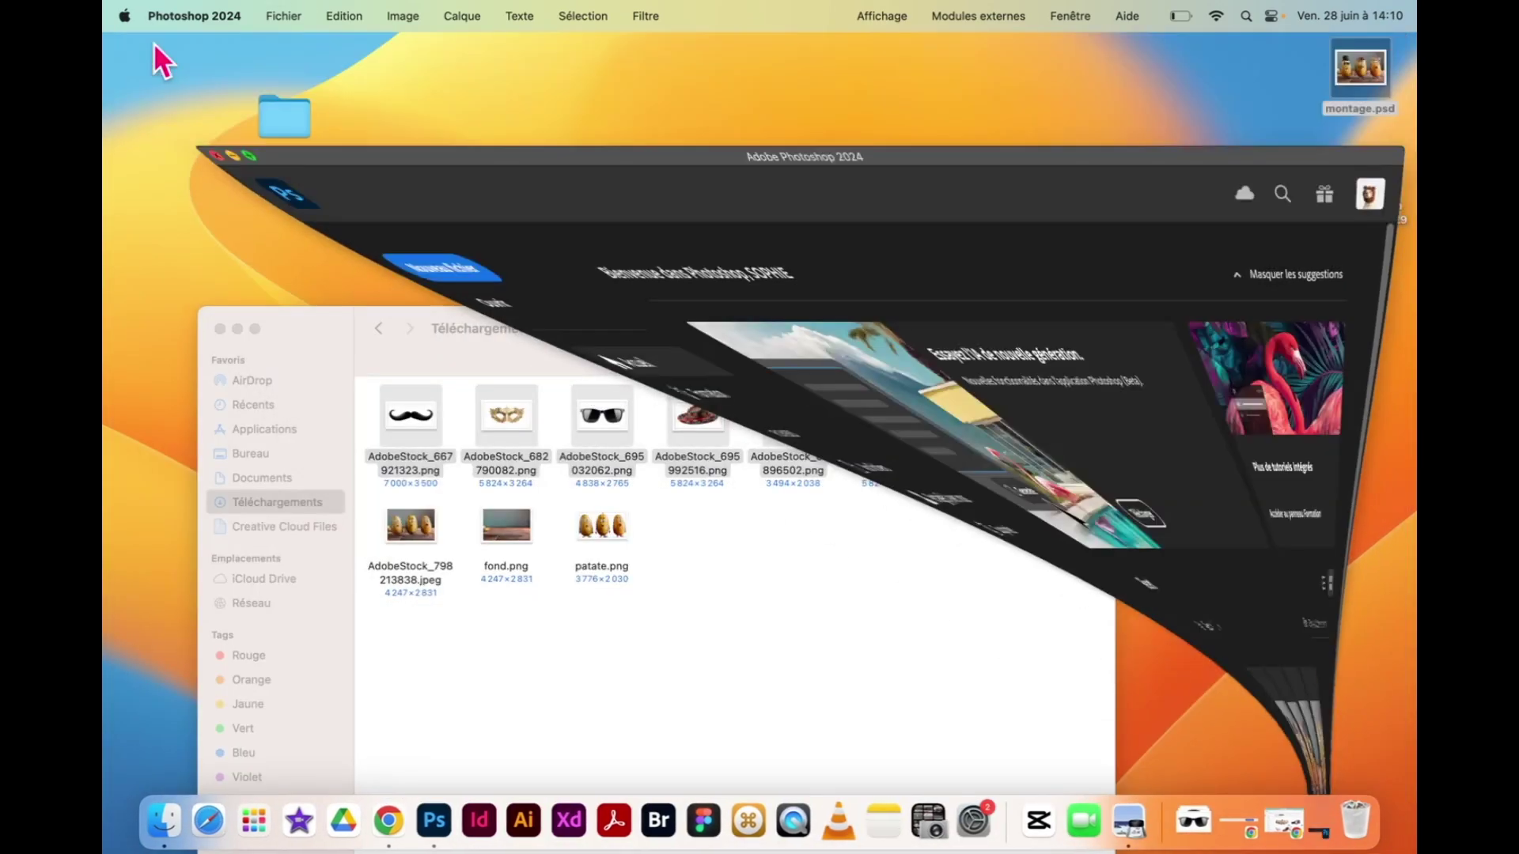
left_click_drag(1361, 83, 1093, 119)
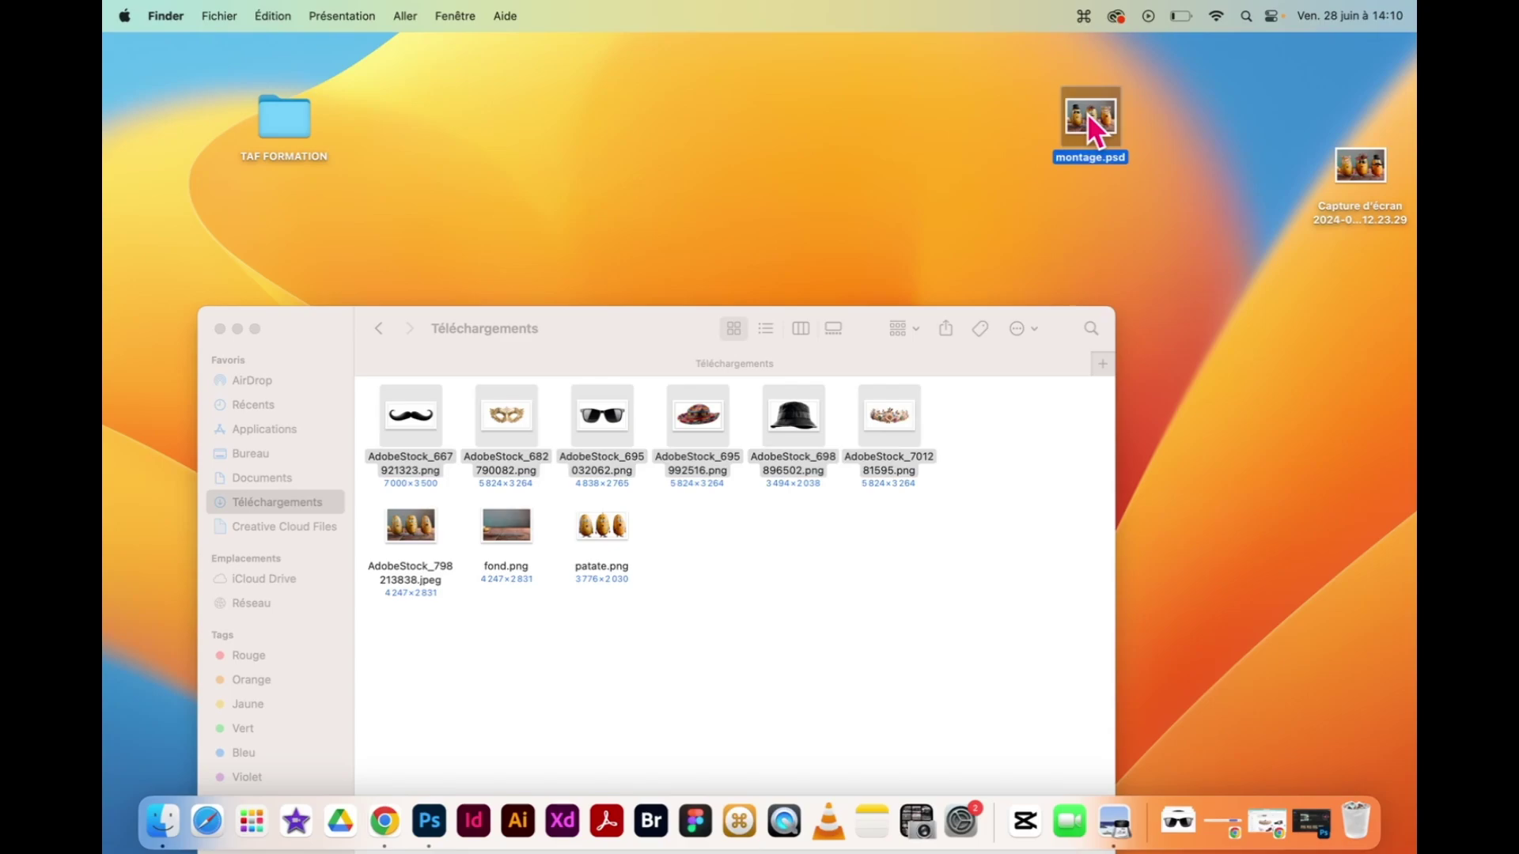
double_click(1087, 112)
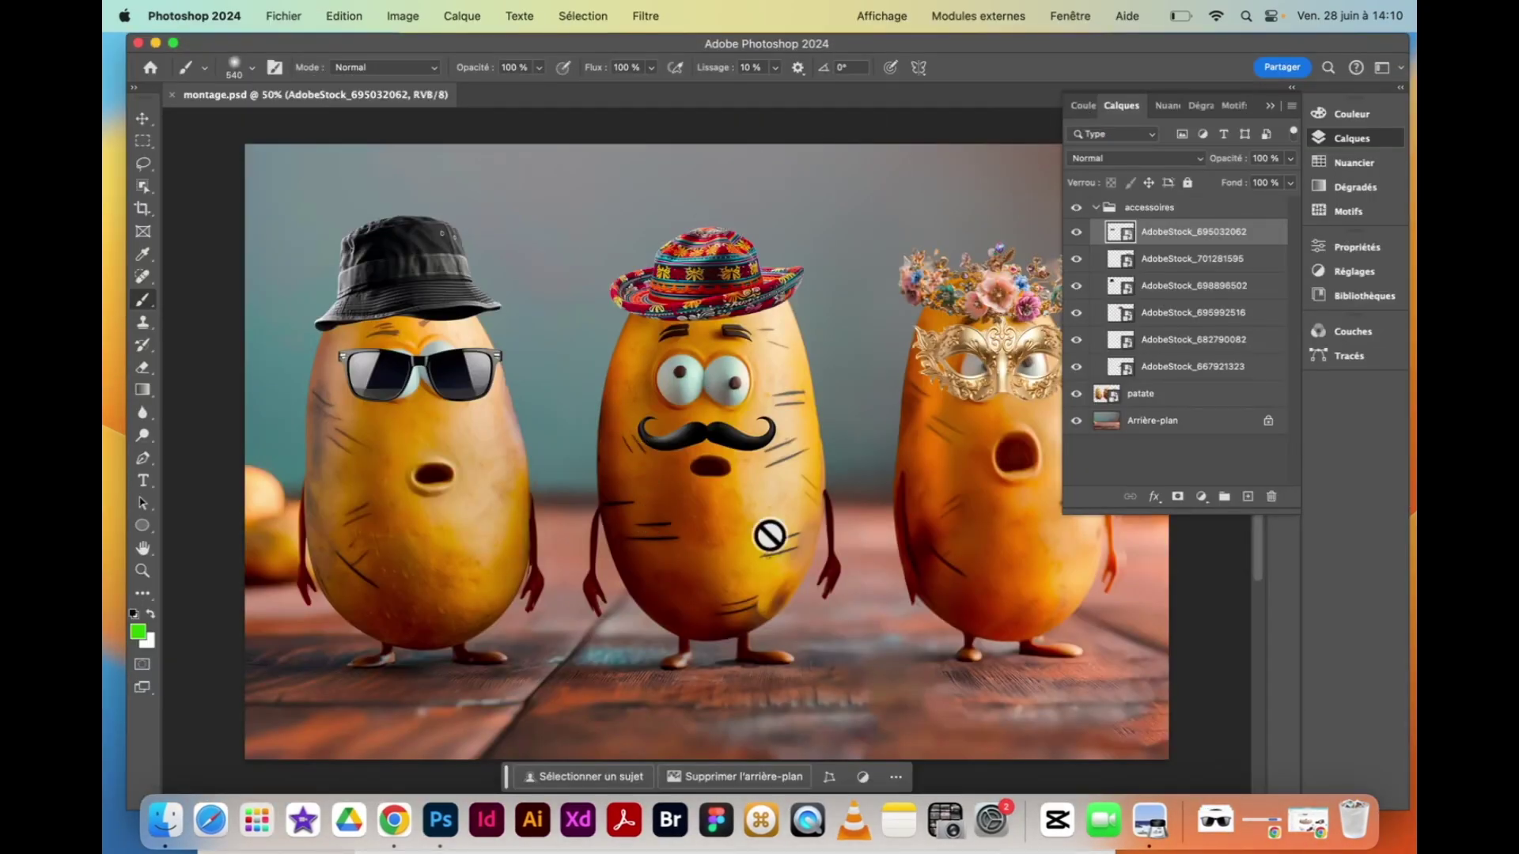
Try moving the middle potato's moustache onto the left potato, and undo the move
left_click(1173, 262)
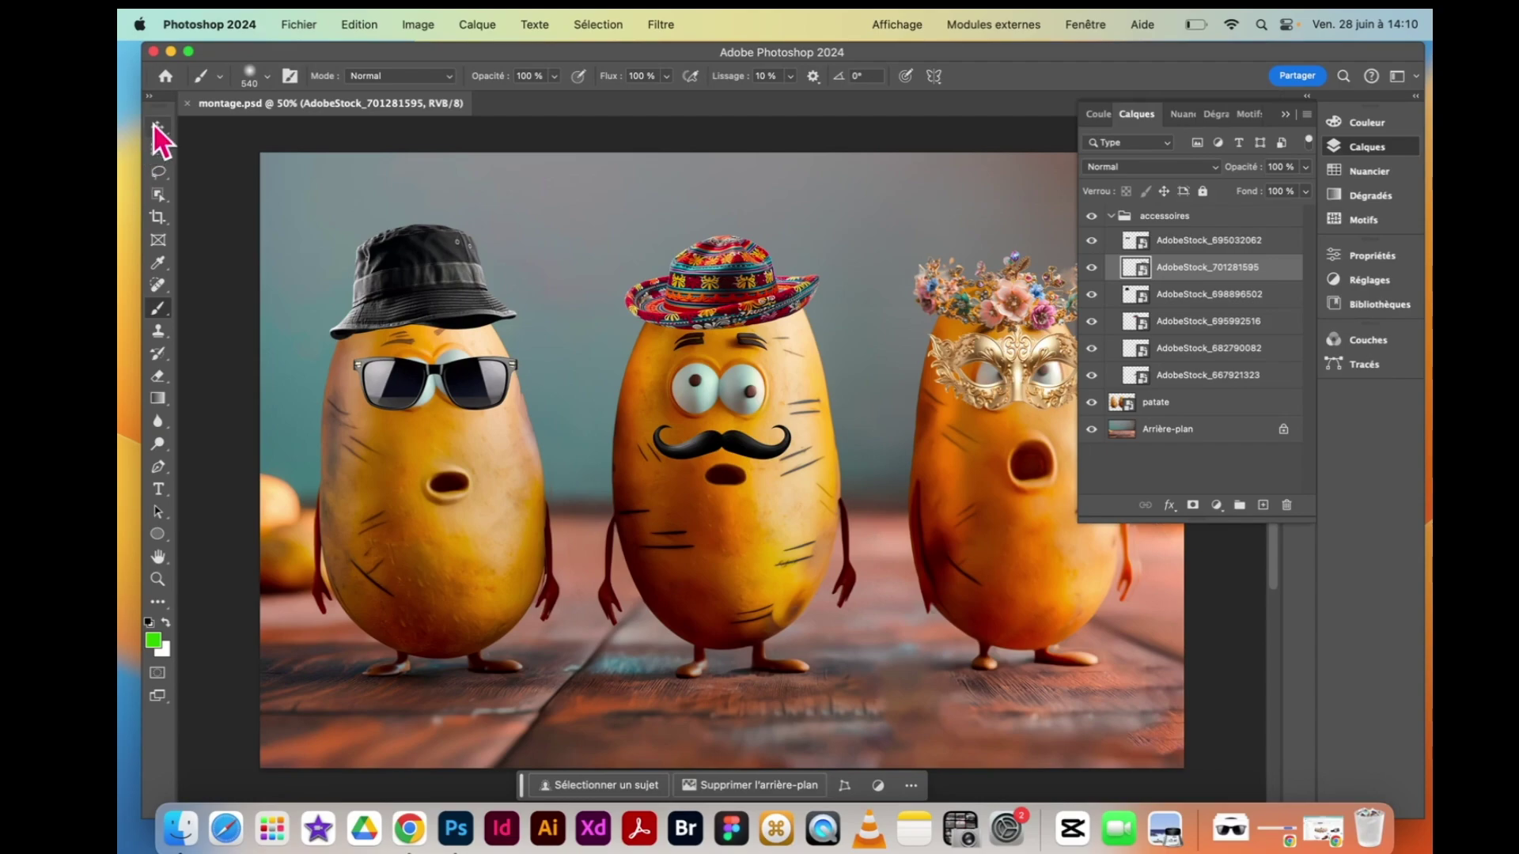
left_click(158, 128)
left_click(802, 449)
left_click_drag(731, 453, 454, 448)
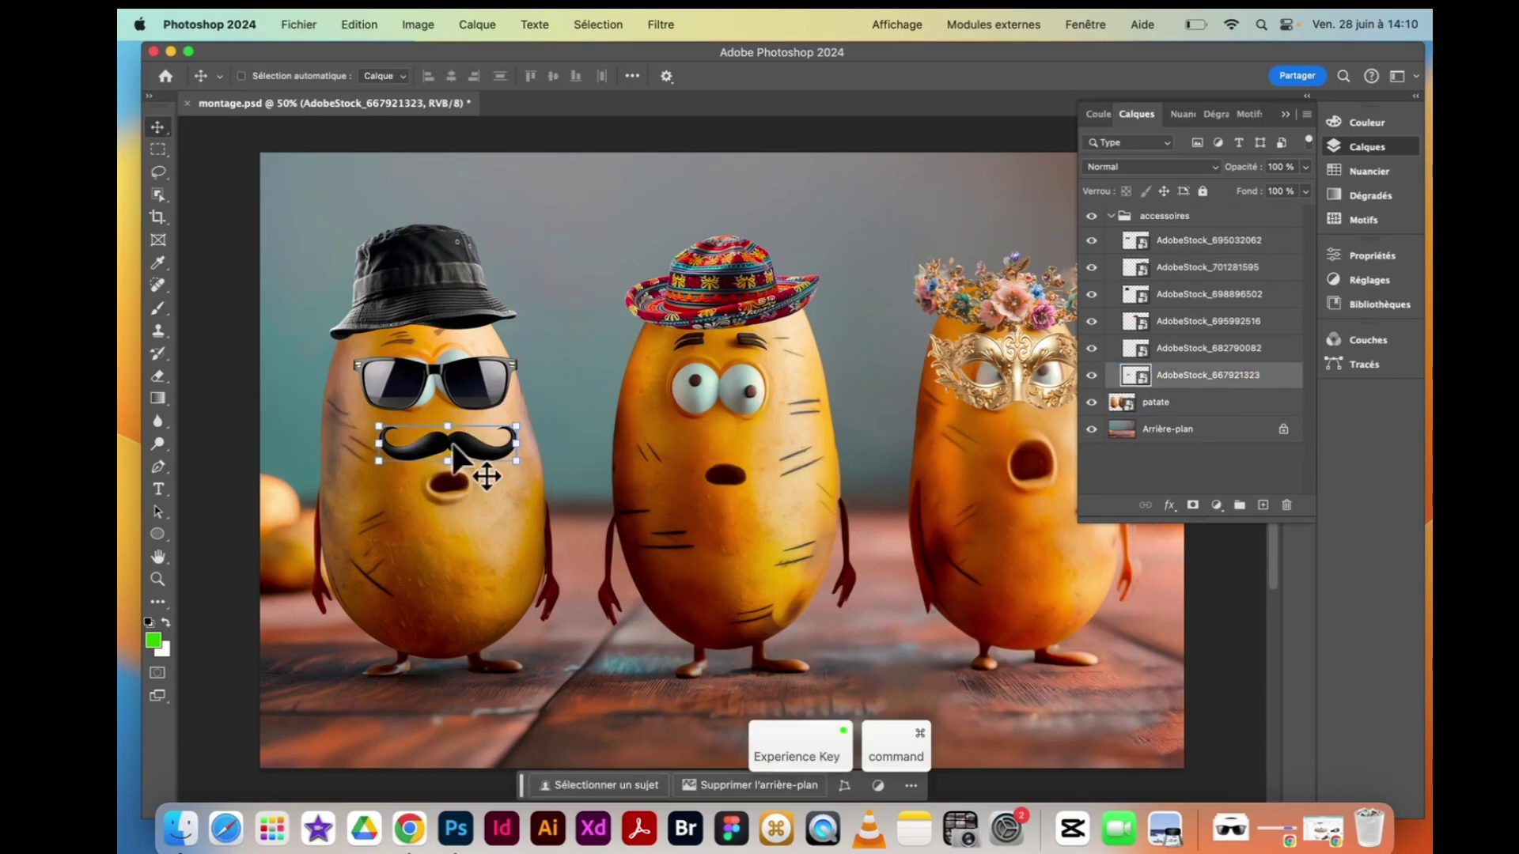
key("super+s")
key("super+z")
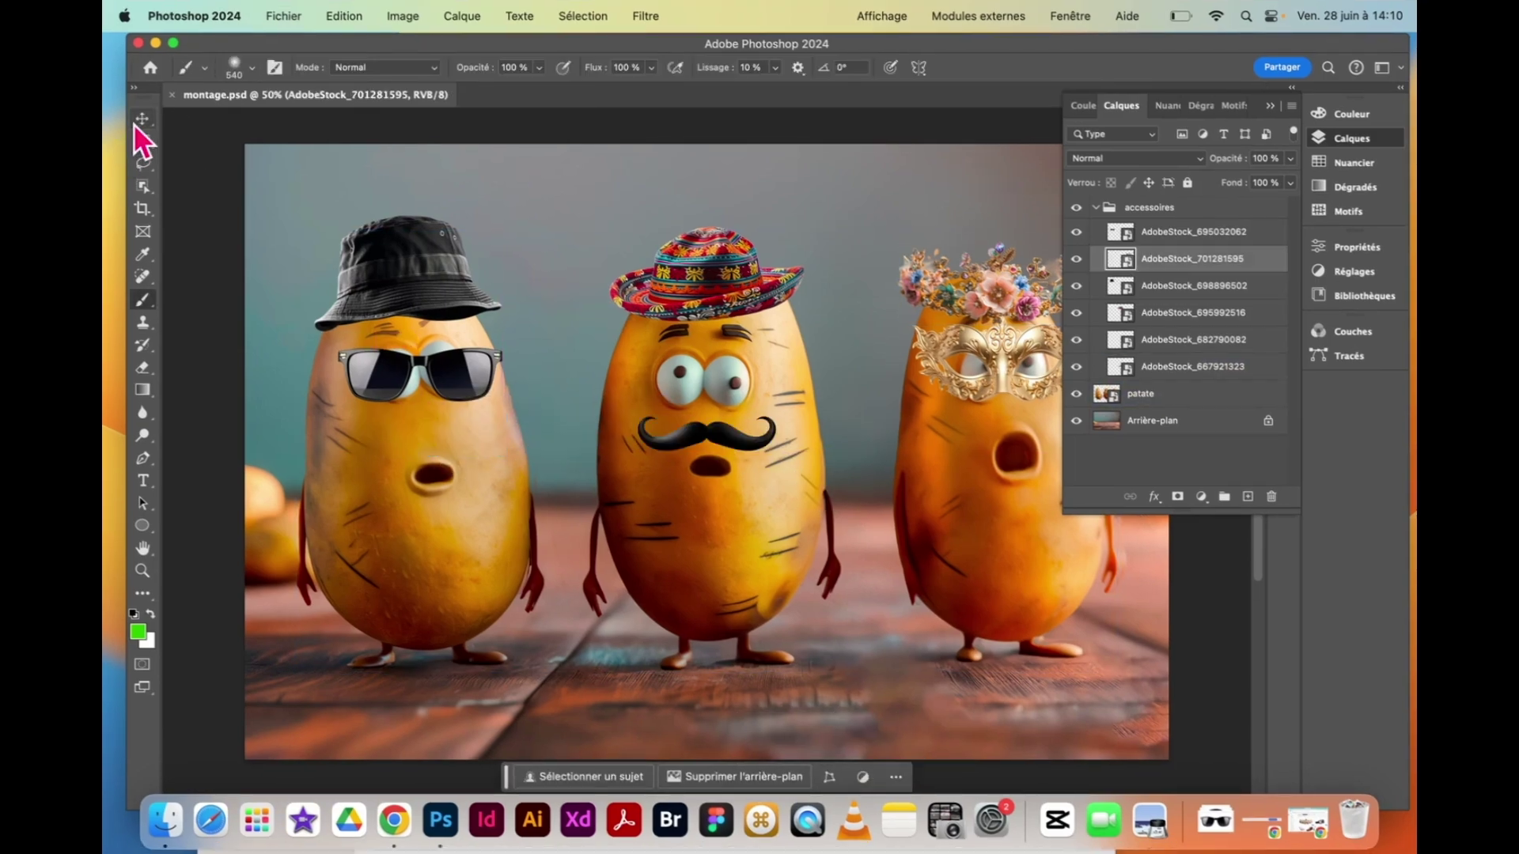
Move the moustache from the middle potato to just beneath the left potato's sunglasses and save the document
left_click_drag(716, 433, 438, 439)
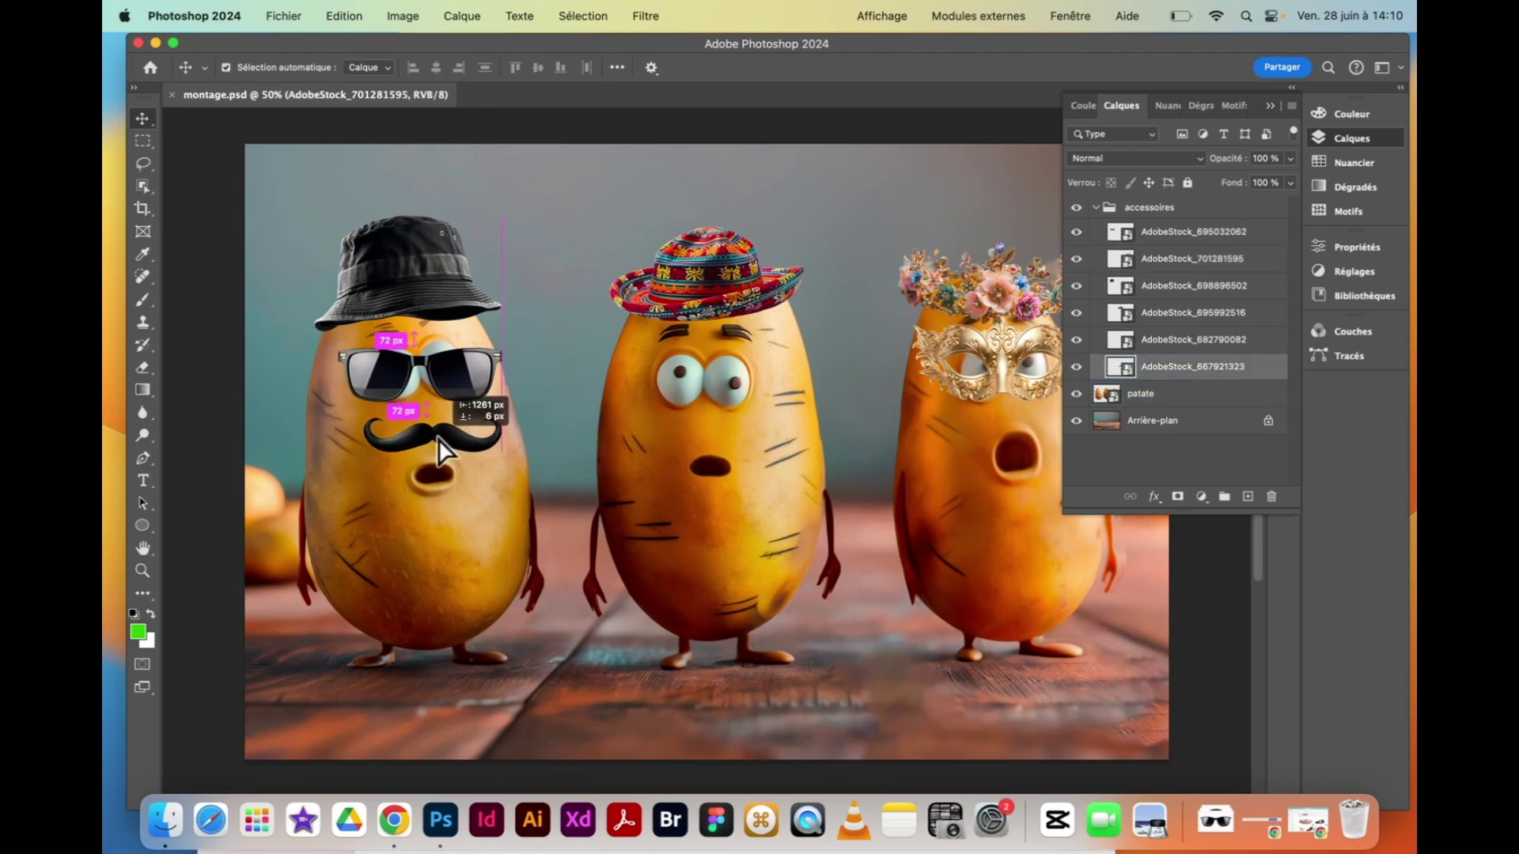
key("super+s")
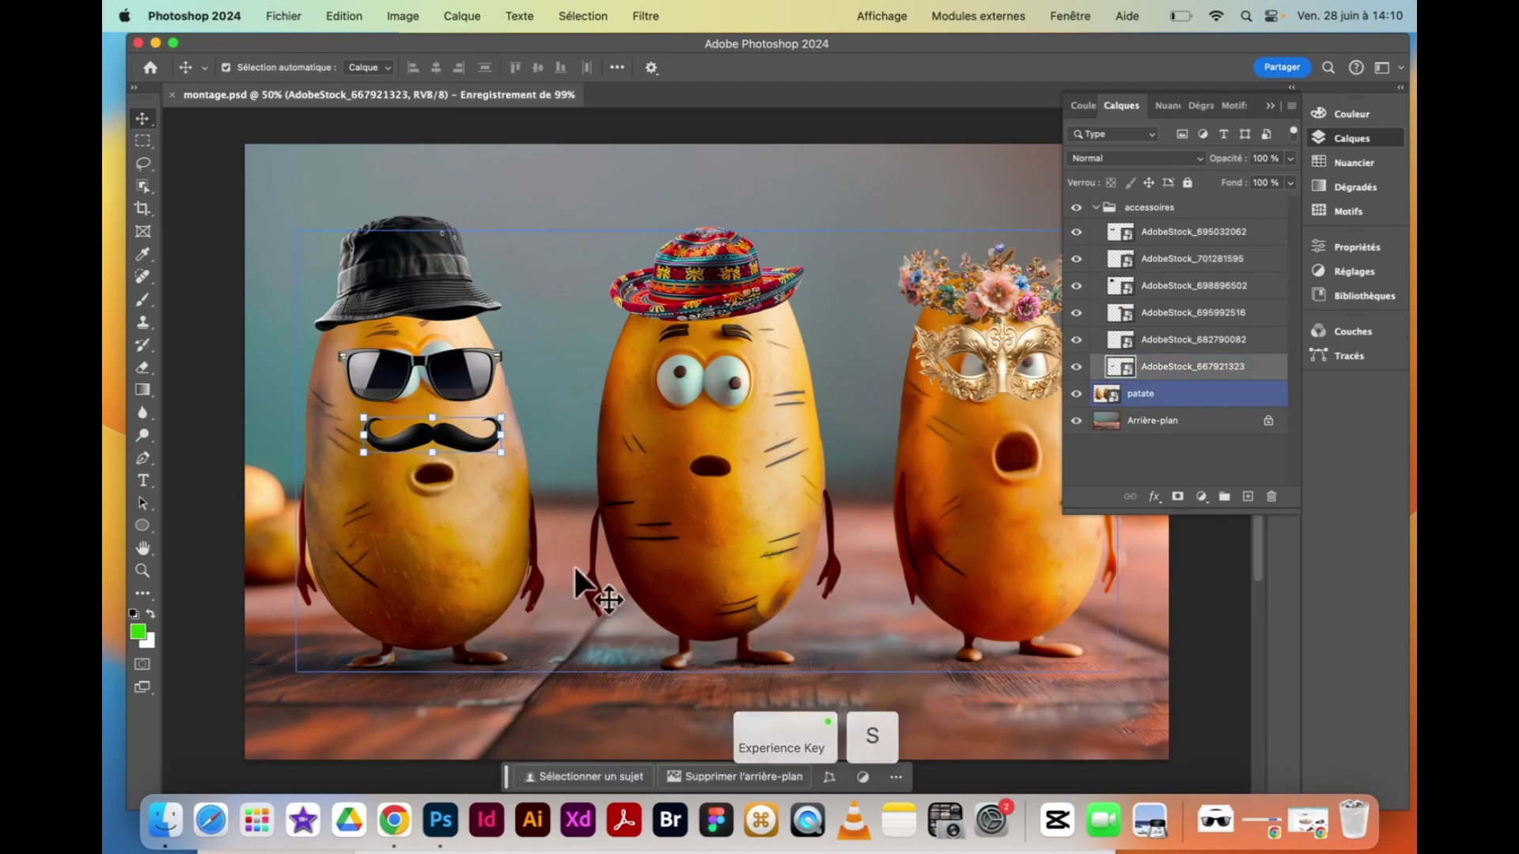